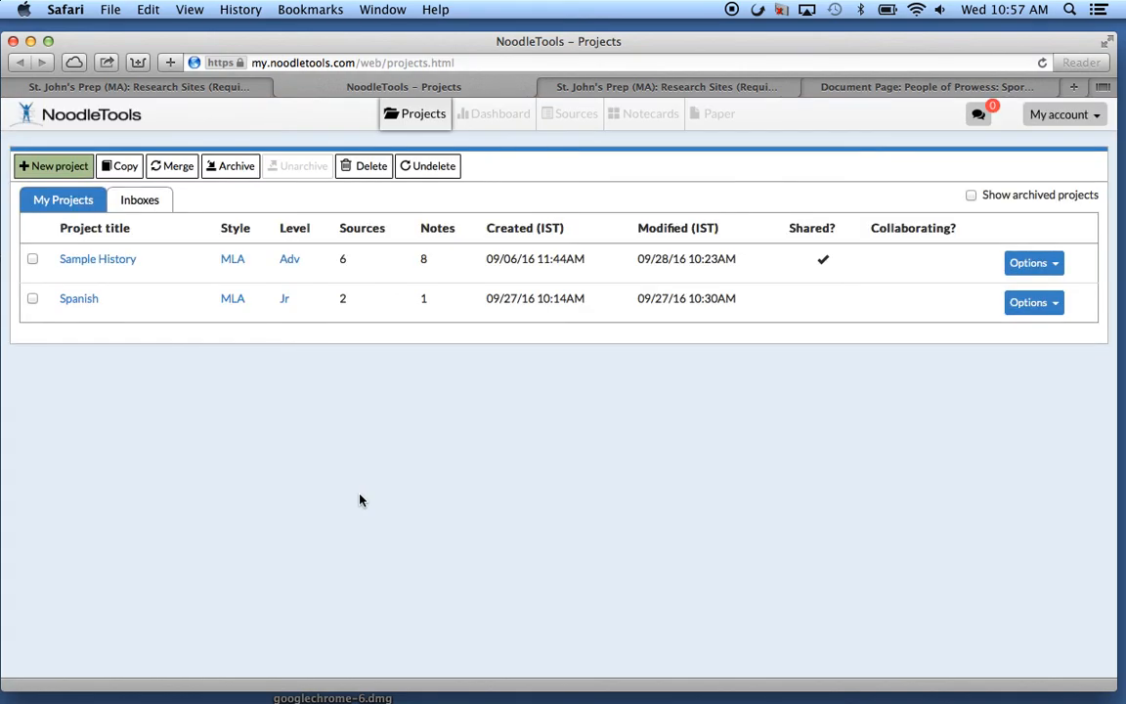
Step: Create a new project titled "leisure" with MLA citation style and the Advanced citation level
{"action": "left_click", "coordinate": [57, 171]}
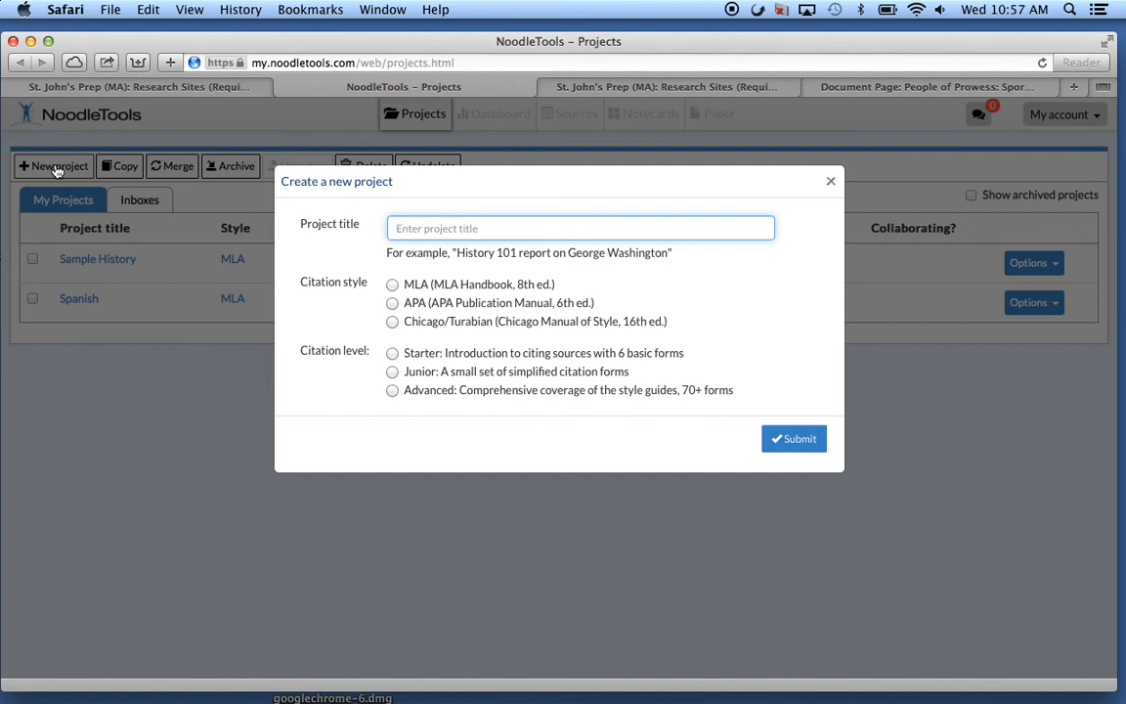
{"action": "type", "text": "I"}
{"action": "type", "text": "eisure"}
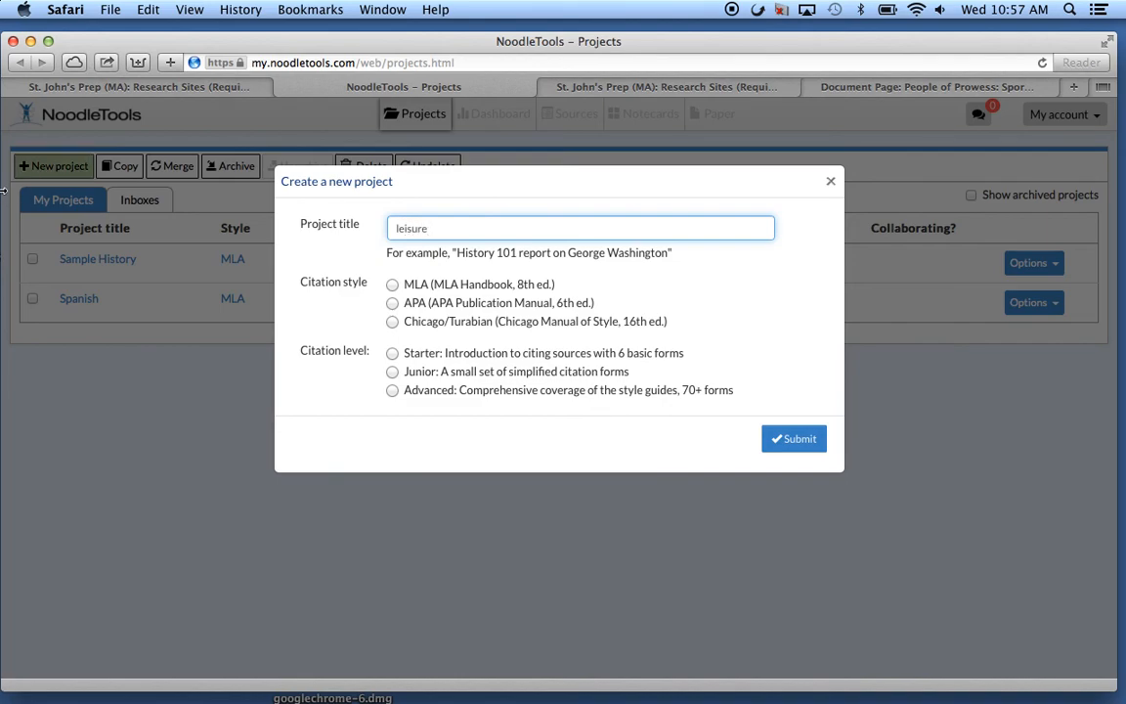
{"action": "left_click", "coordinate": [392, 284]}
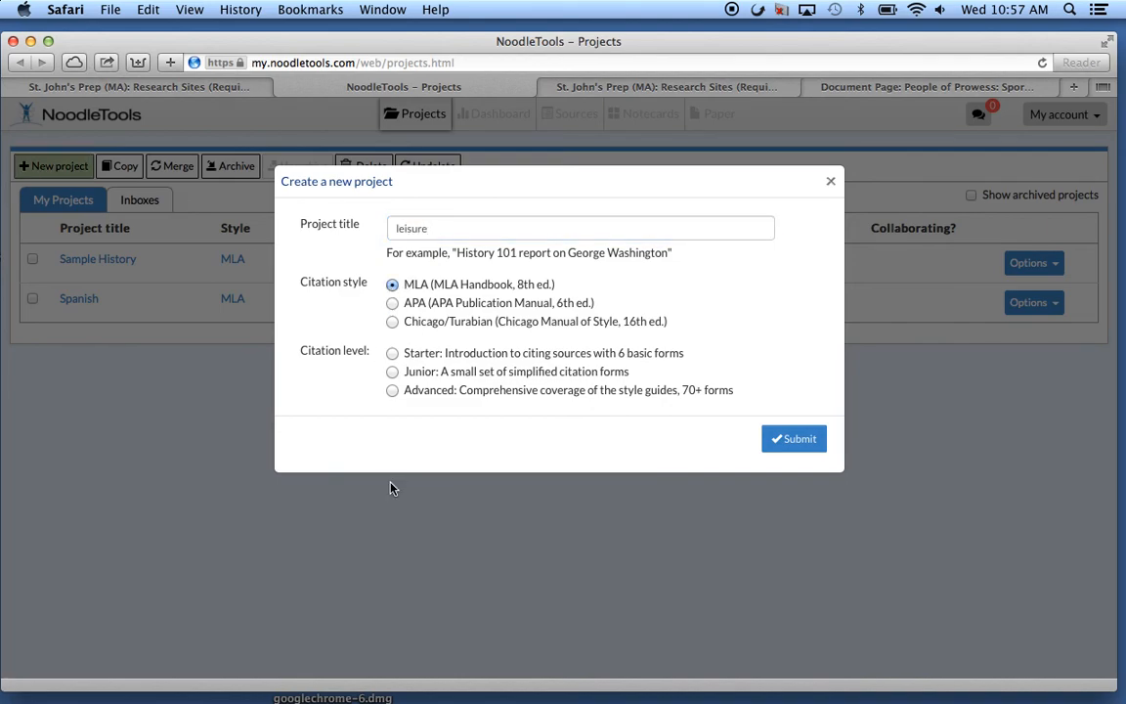
{"action": "left_click", "coordinate": [390, 392]}
{"action": "left_click", "coordinate": [783, 442]}
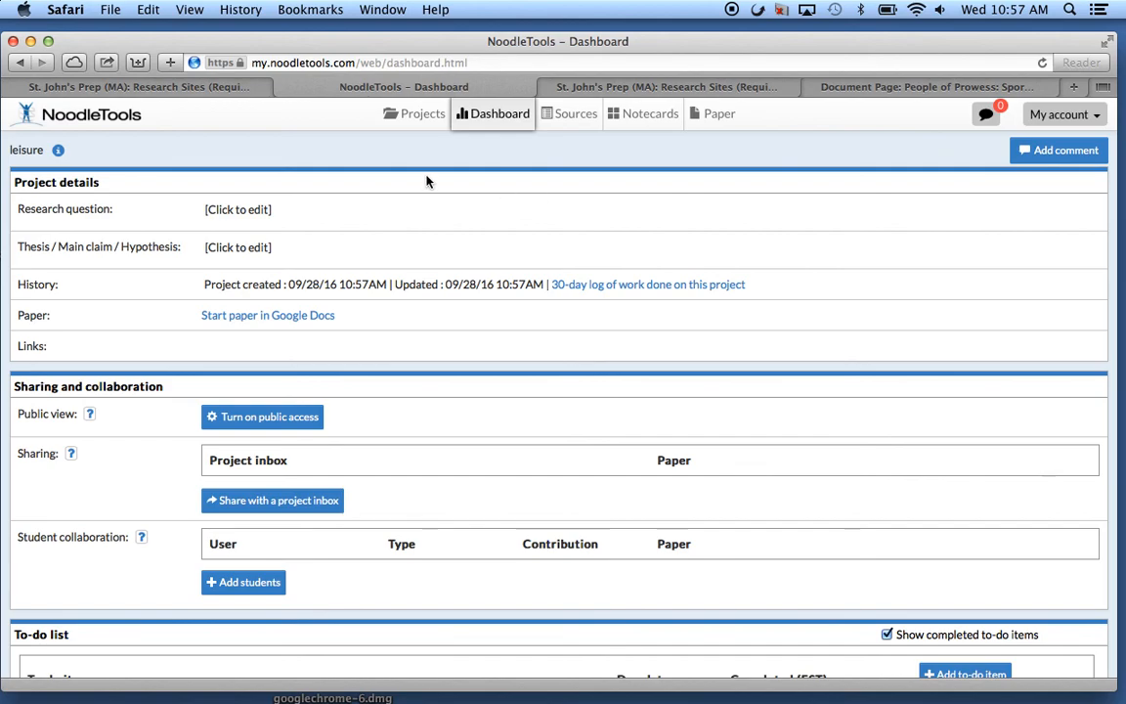
Step: Enter the project's research question as "How did colonial Americans spend their free time?"
{"action": "left_click", "coordinate": [234, 209]}
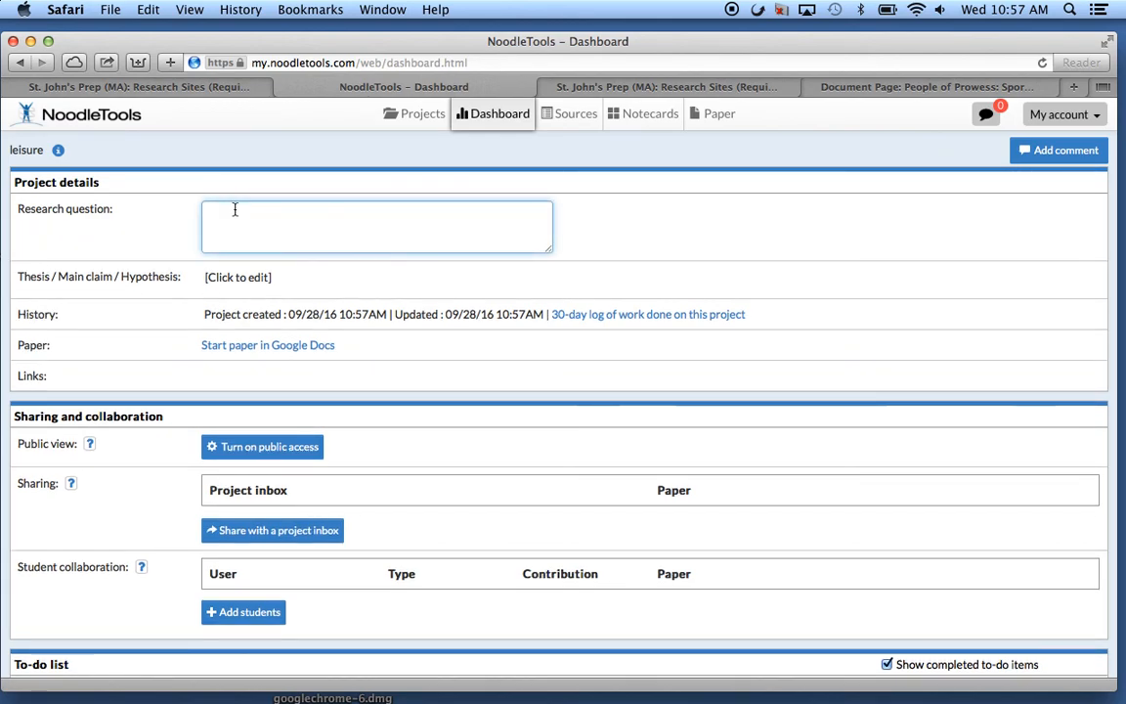
{"action": "type", "text": "Ho"}
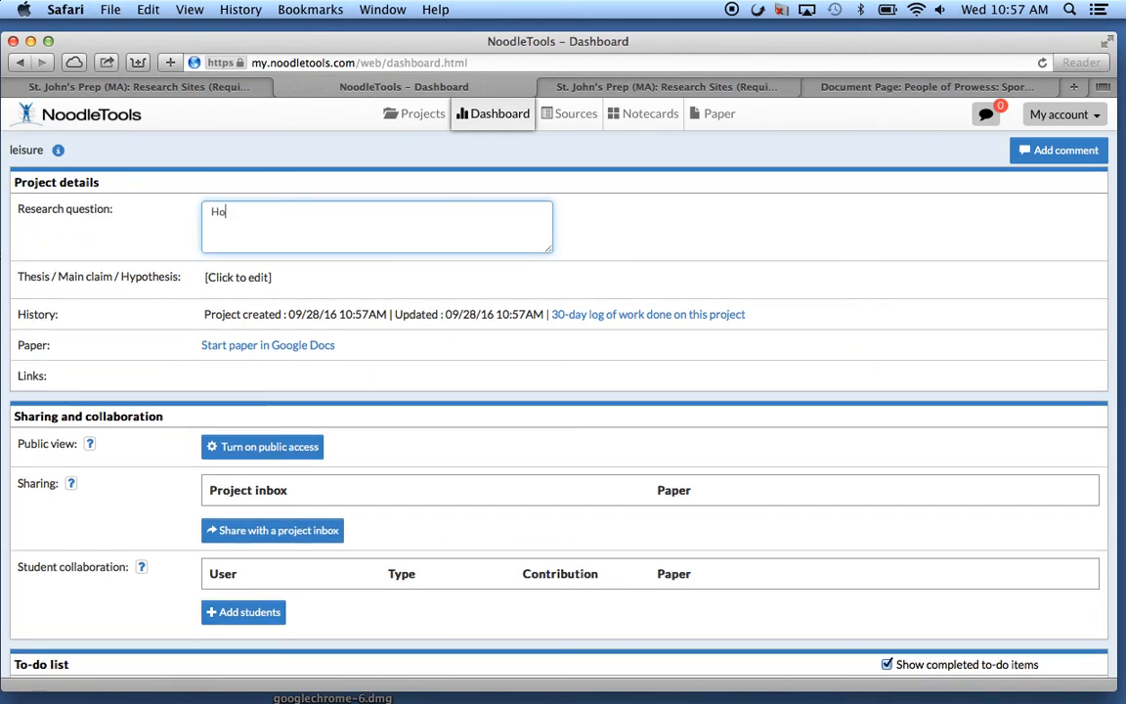
{"action": "type", "text": "w did colo"}
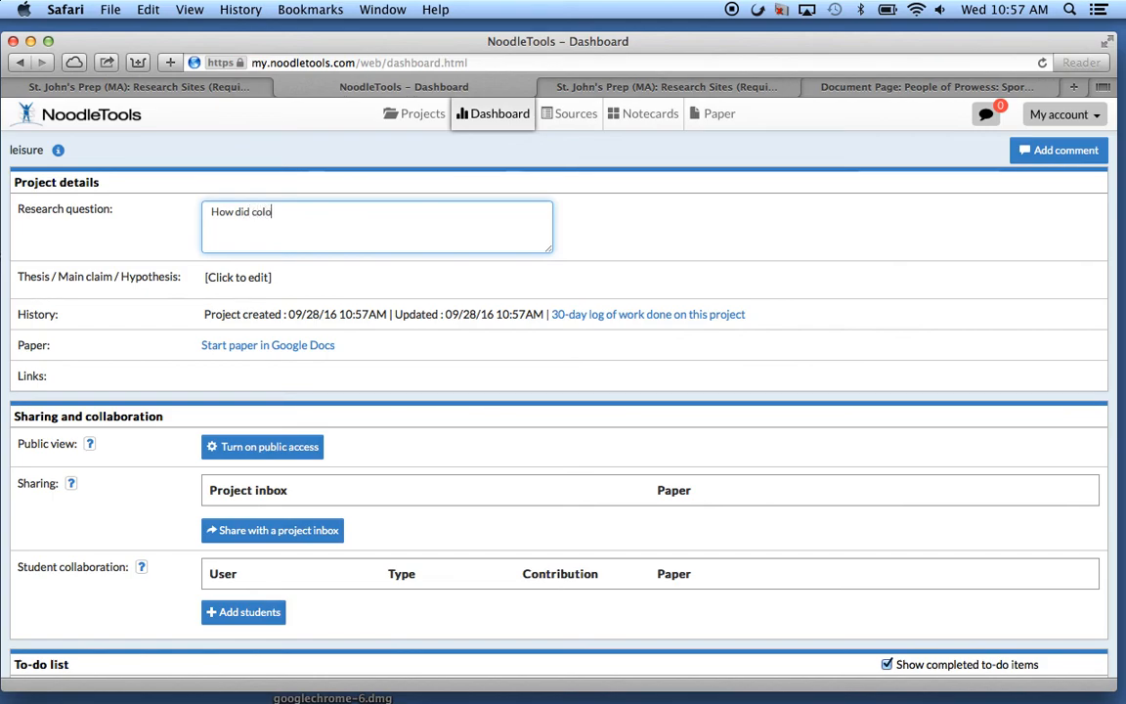
{"action": "type", "text": "nial Americans"}
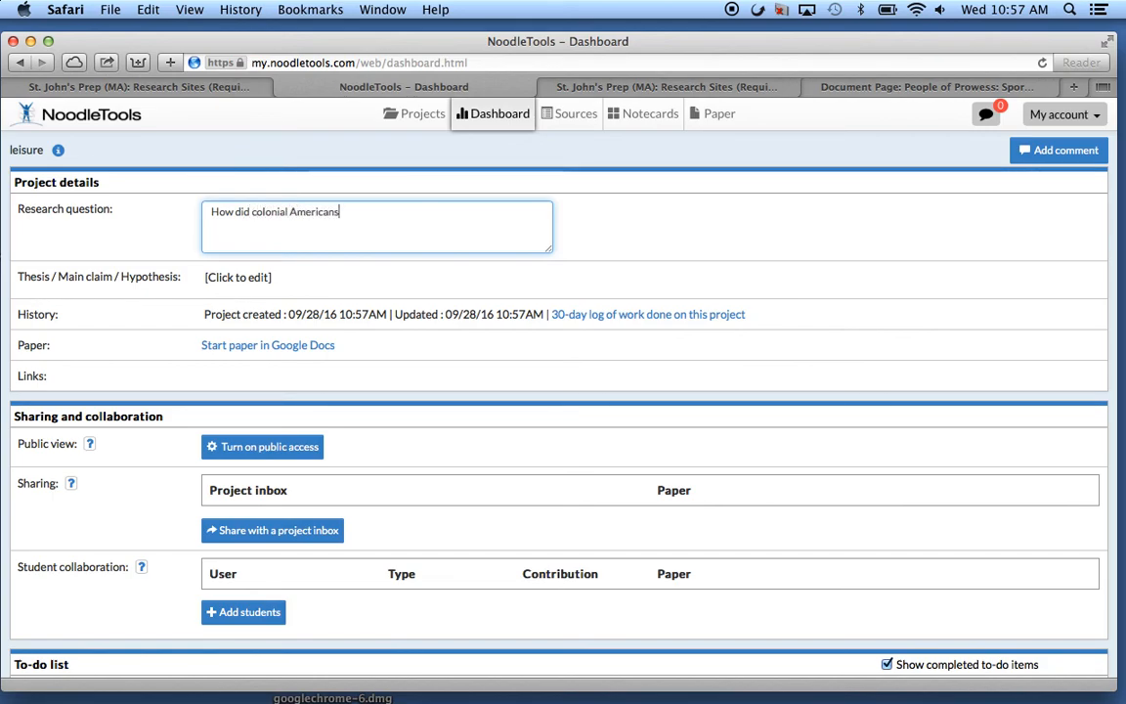
{"action": "type", "text": " spend the"}
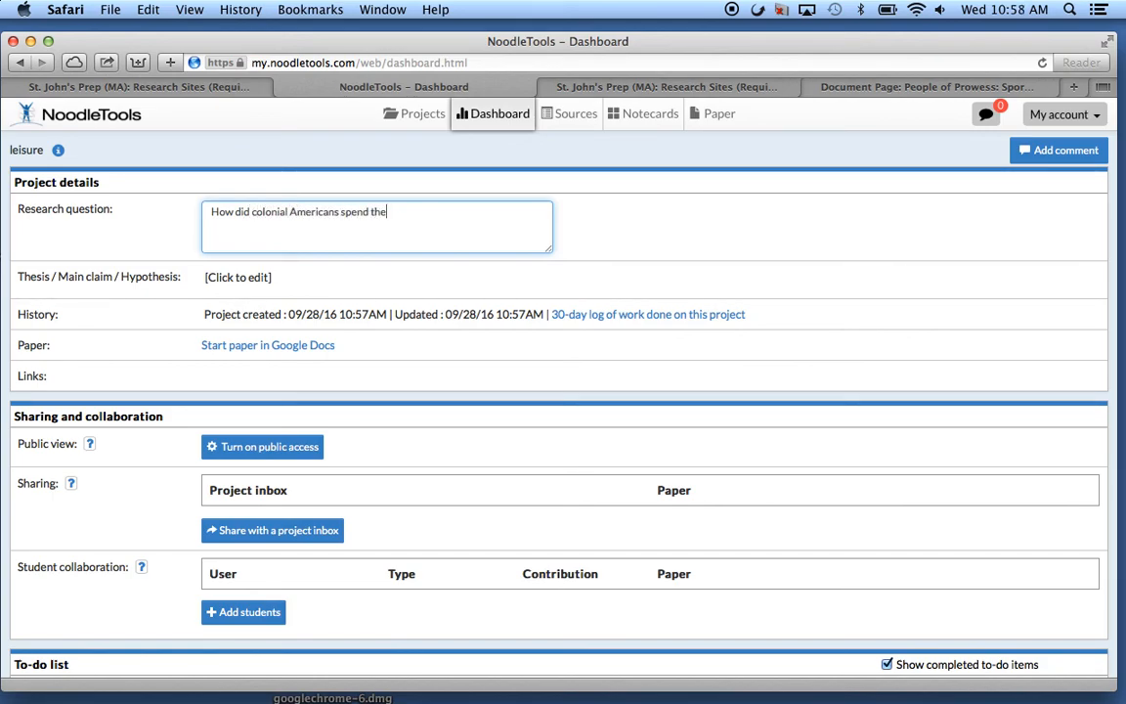
{"action": "type", "text": "ir free time?"}
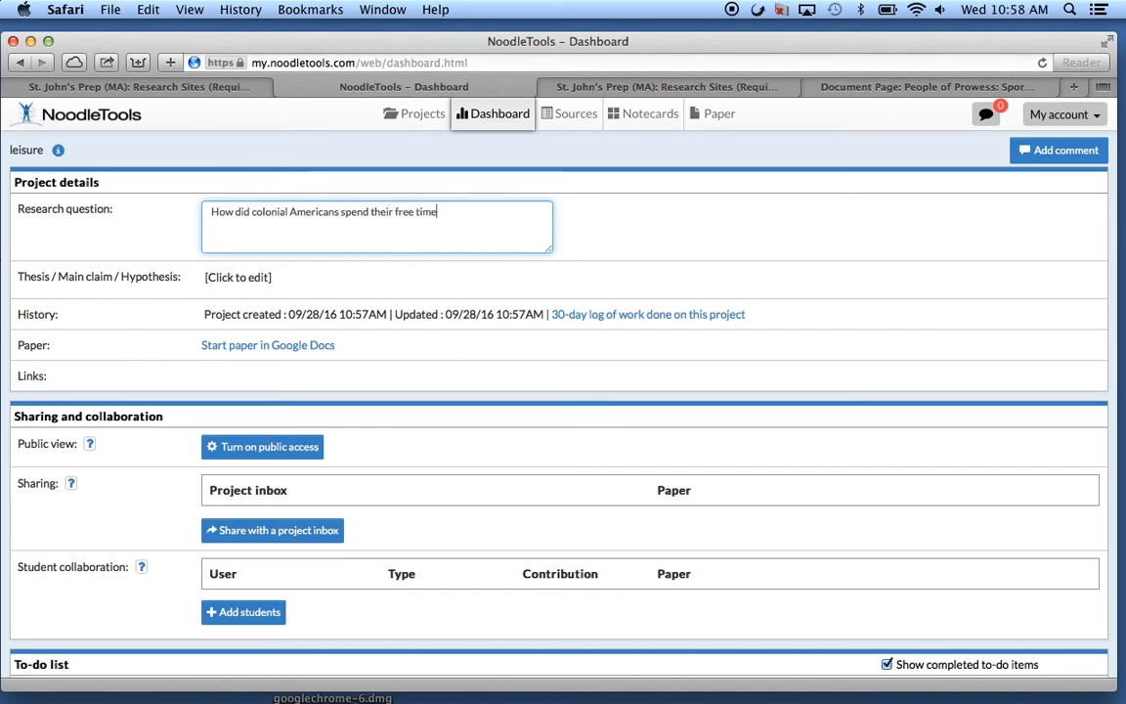
Step: Fill in the thesis with three separate lines: "church", "children did" and "organized sports"
{"action": "left_click", "coordinate": [234, 278]}
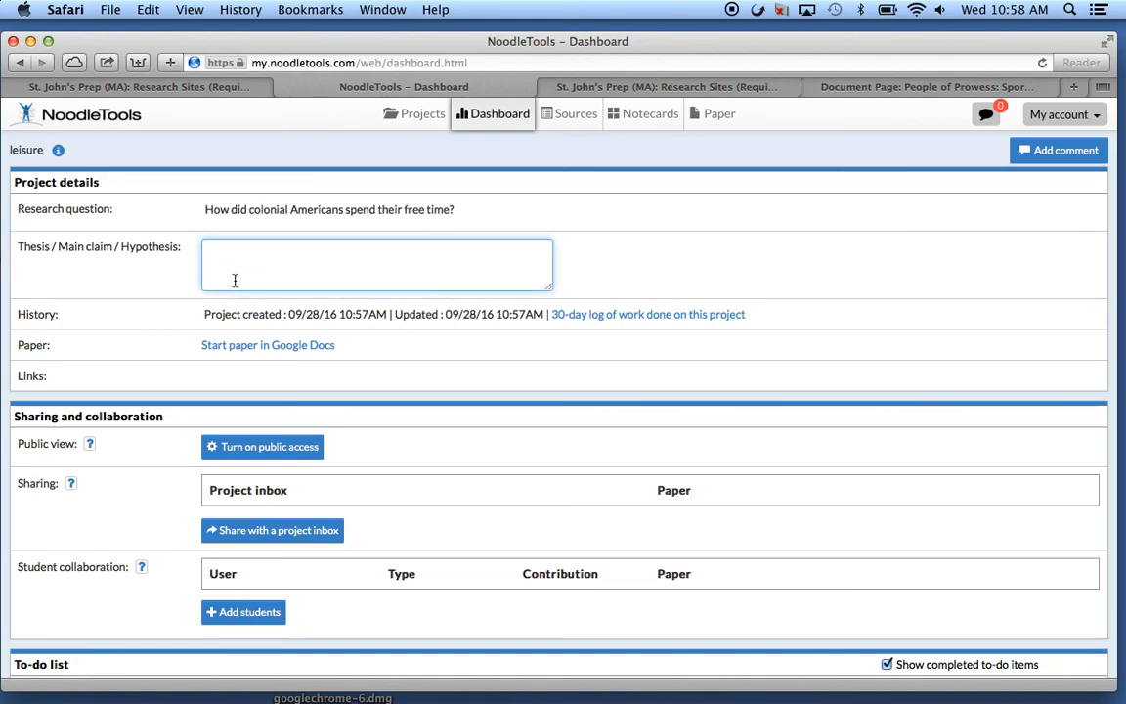
{"action": "type", "text": "church"}
{"action": "key", "text": "Return"}
{"action": "type", "text": "children did"}
{"action": "key", "text": "Return"}
{"action": "type", "text": "orga"}
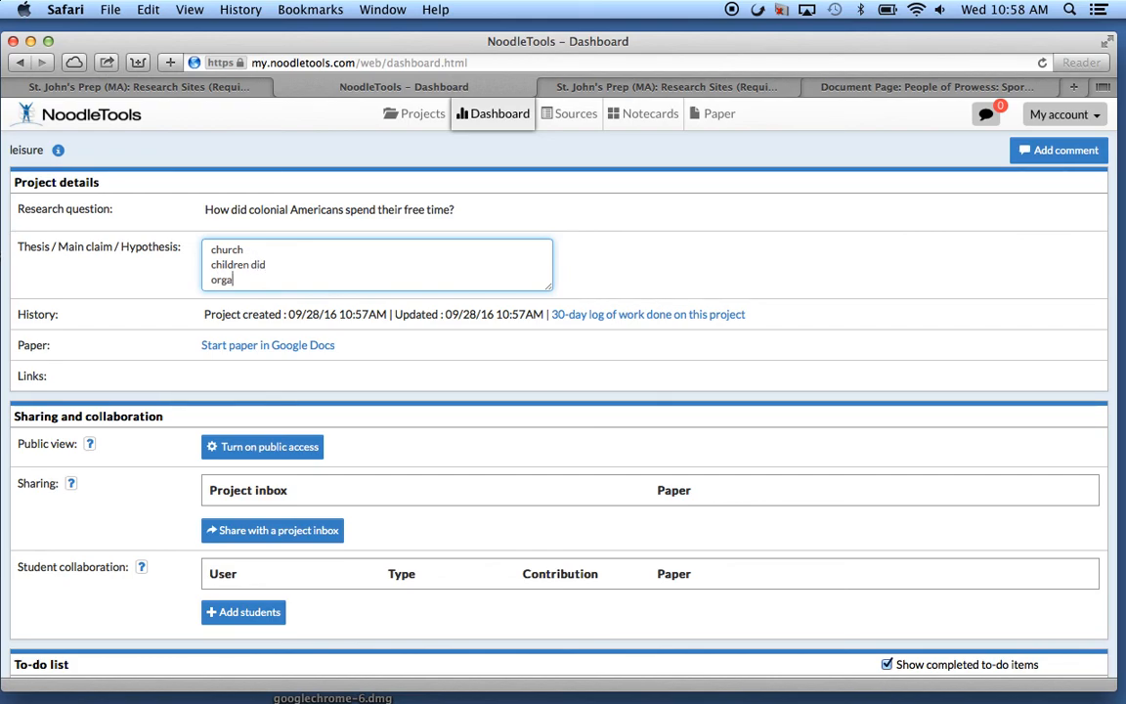
{"action": "type", "text": "nized sports"}
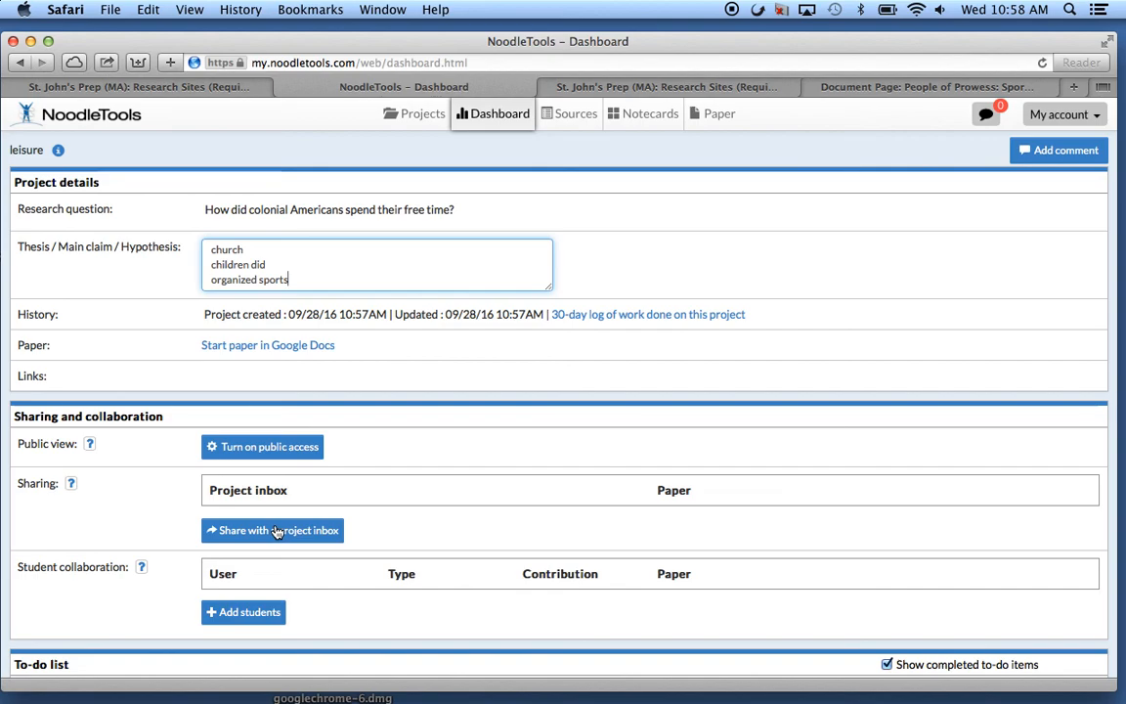
{"action": "scroll", "coordinate": [277, 531], "scroll_direction": "down", "scroll_amount": 2}
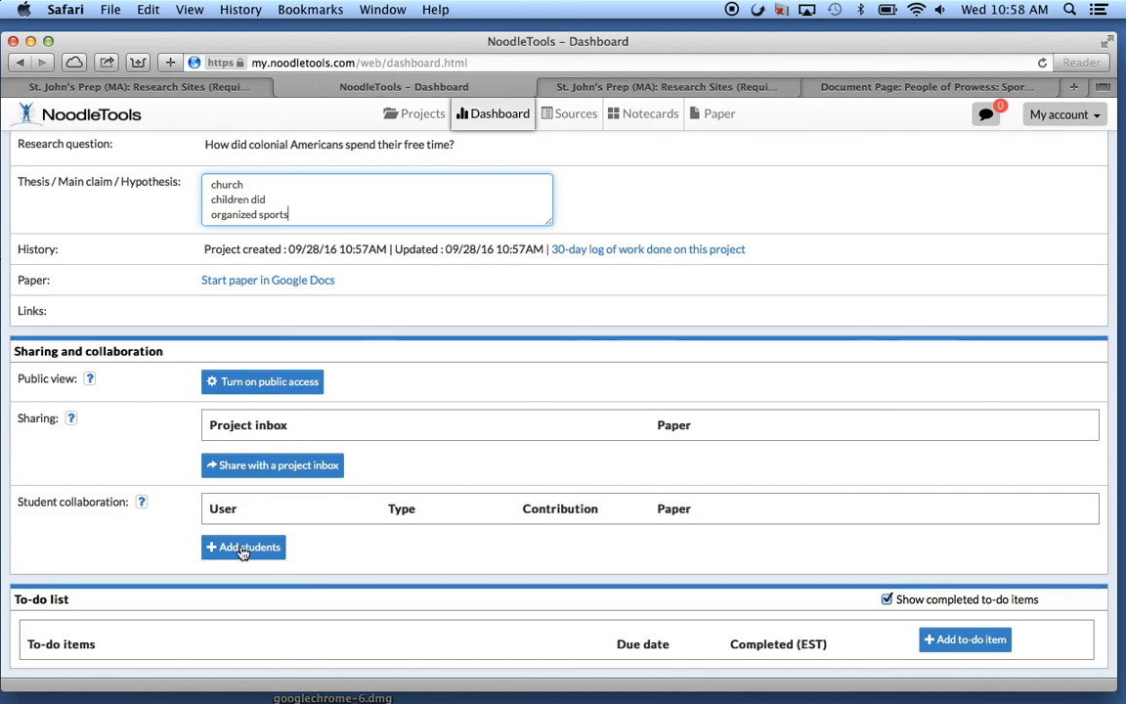
{"action": "left_click", "coordinate": [323, 632]}
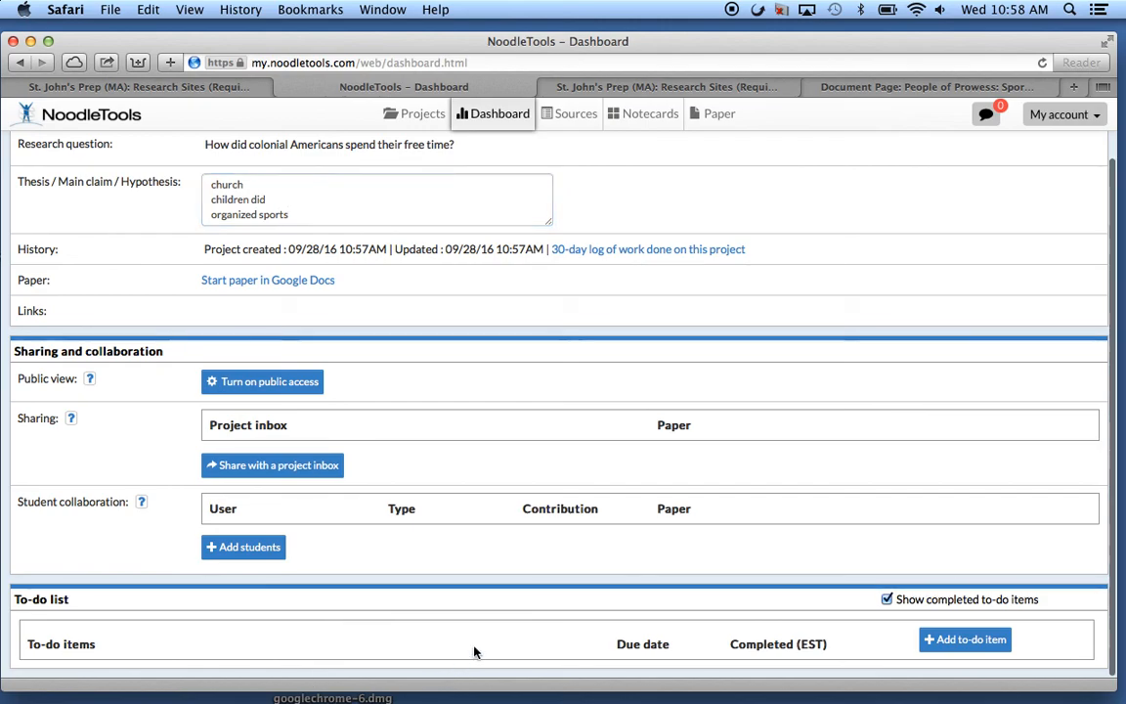
Step: Add the to-do item "Check databases" with a due date of October 5, 2016
{"action": "left_click", "coordinate": [960, 641]}
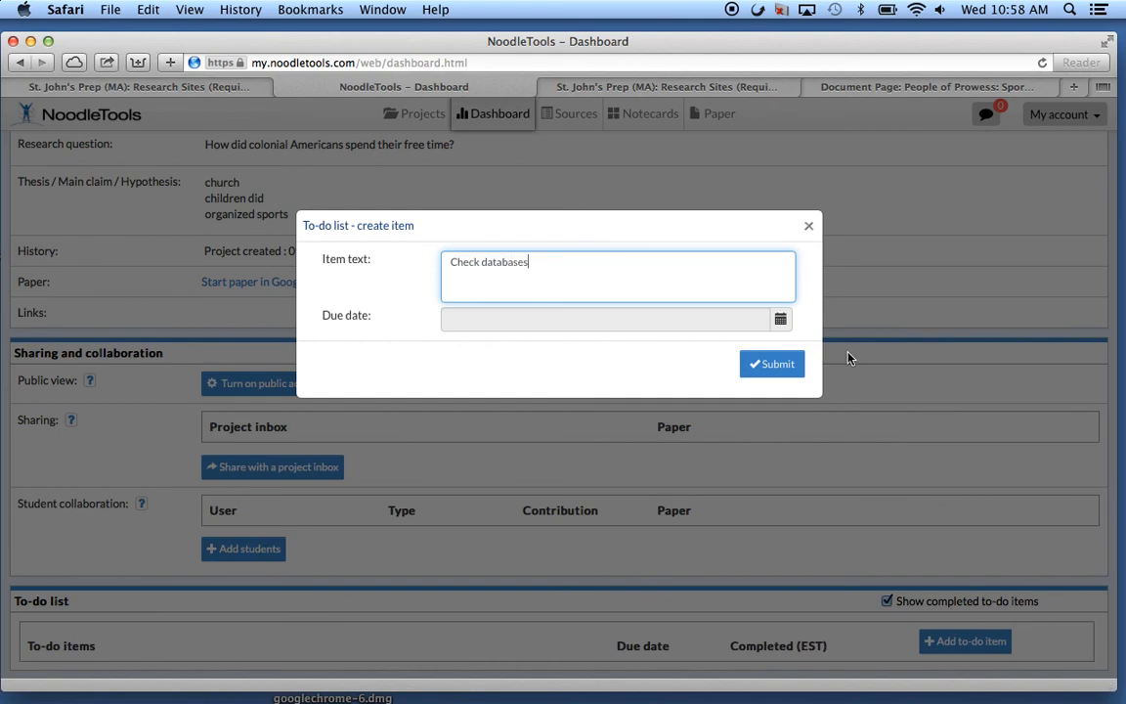
{"action": "left_click", "coordinate": [780, 319]}
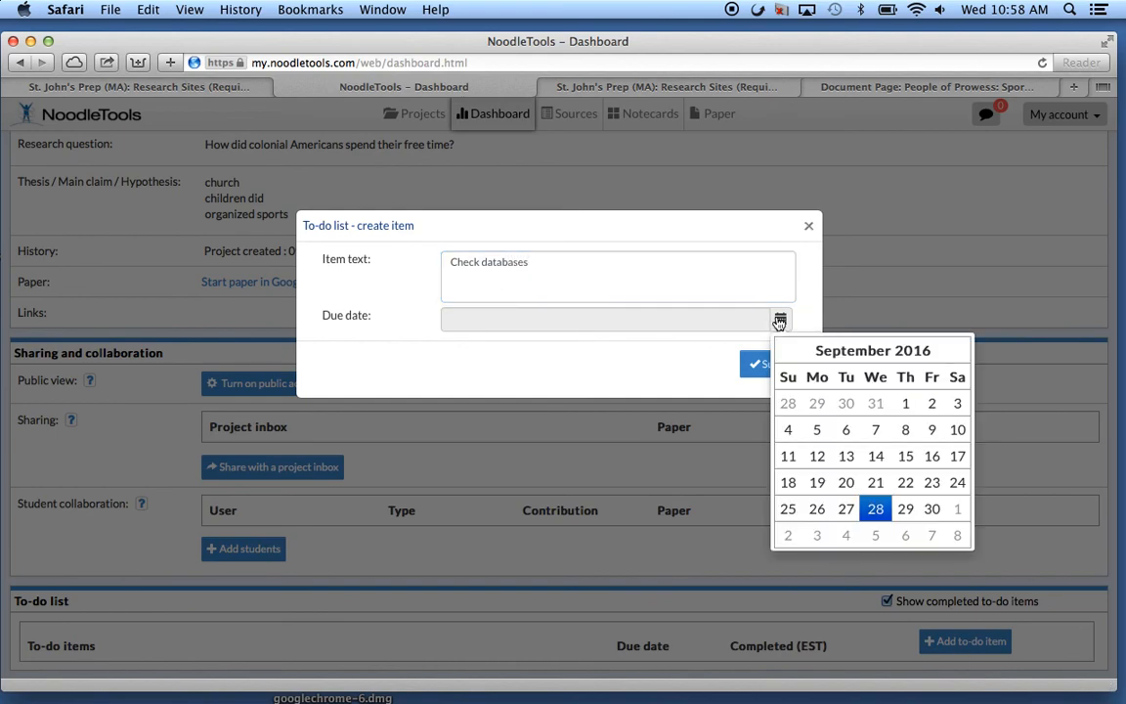
{"action": "left_click", "coordinate": [876, 536]}
{"action": "left_click", "coordinate": [768, 364]}
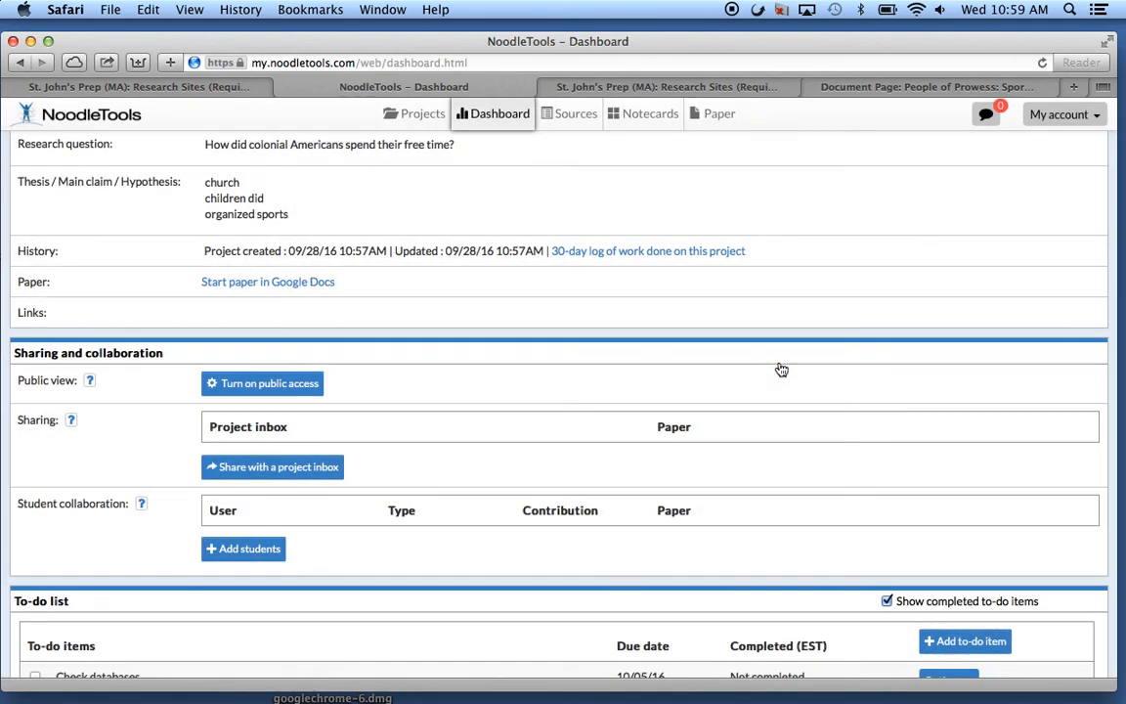
{"action": "scroll", "coordinate": [666, 541], "scroll_direction": "down", "scroll_amount": 1}
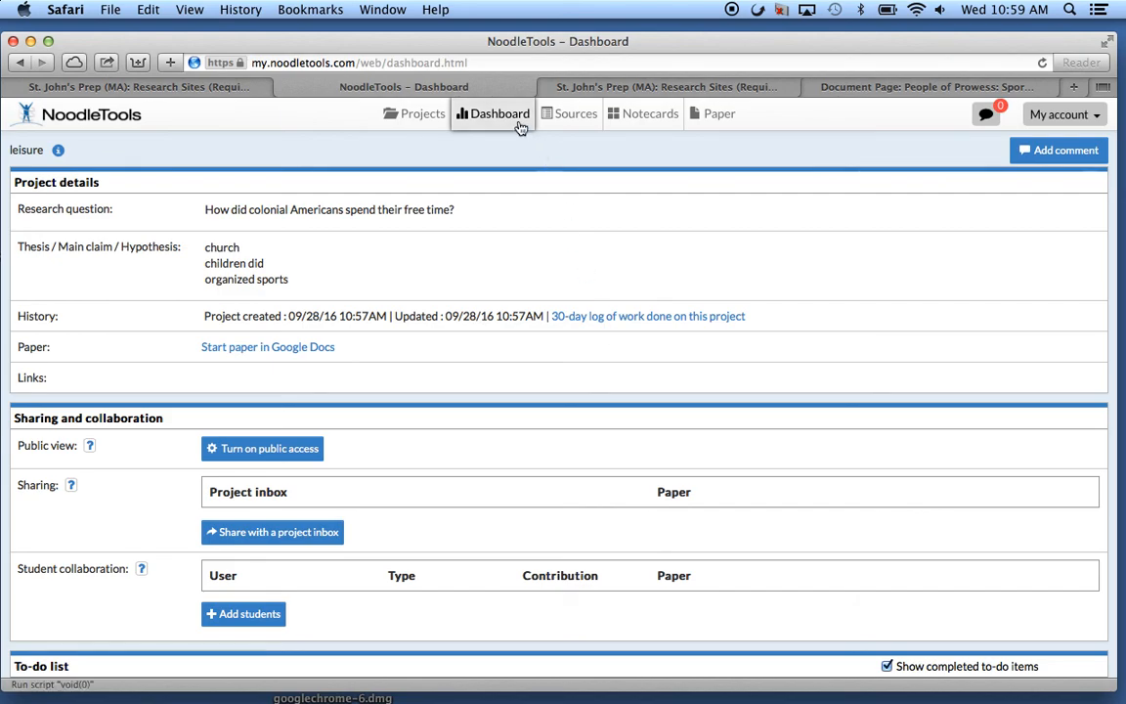
Step: Start a new source citation for original content in a database, using the copy-and-paste citation form
{"action": "left_click", "coordinate": [560, 117]}
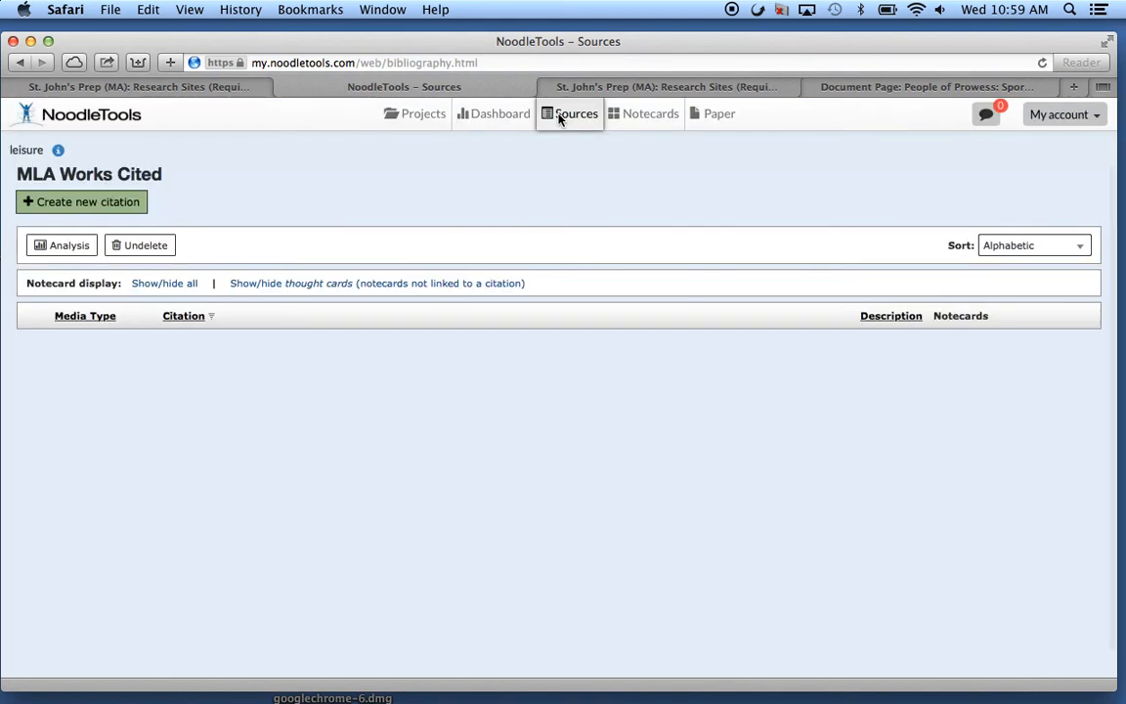
{"action": "left_click", "coordinate": [54, 203]}
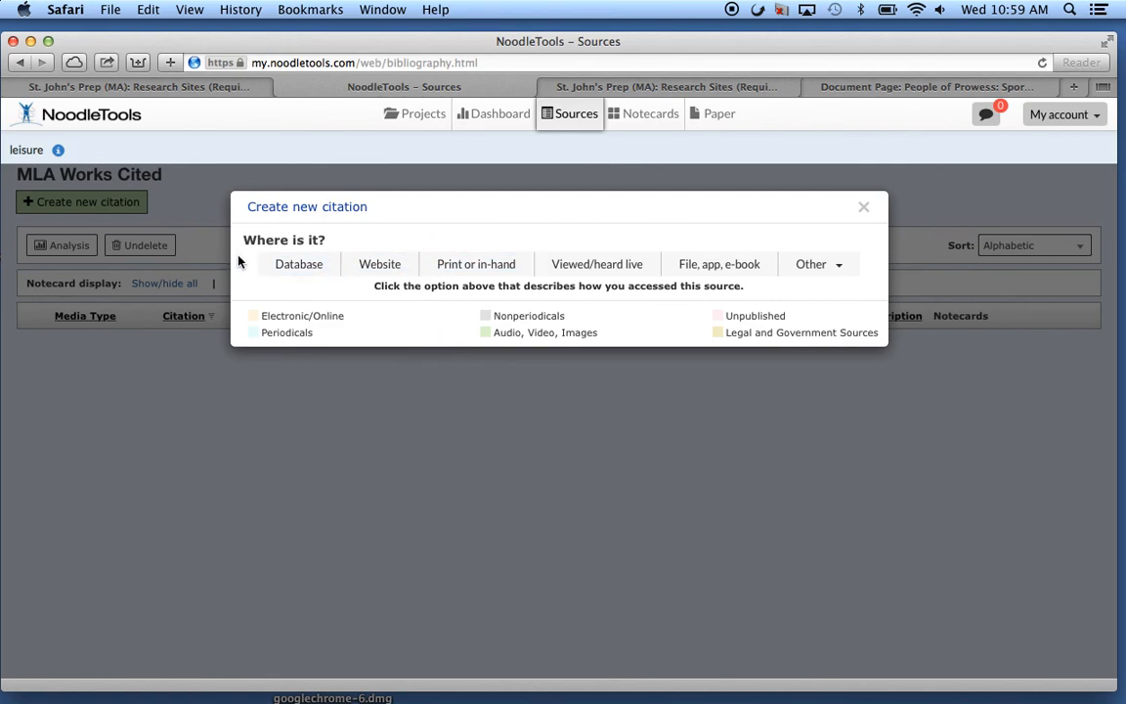
{"action": "left_click", "coordinate": [292, 269]}
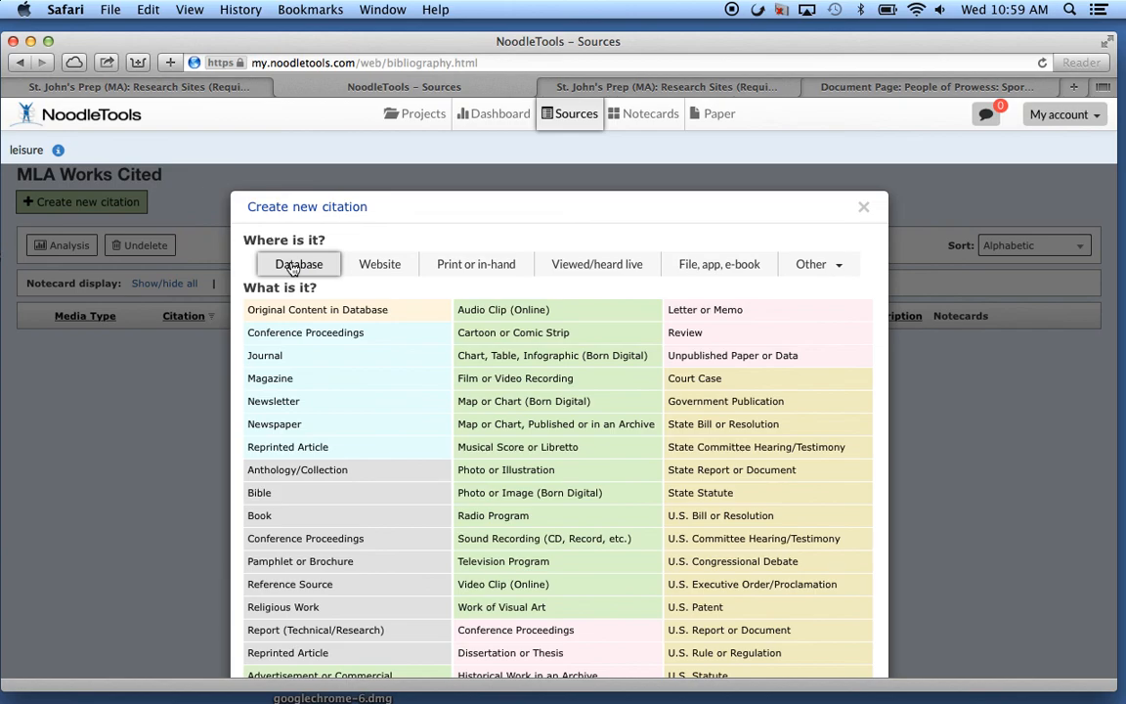
{"action": "left_click", "coordinate": [315, 311]}
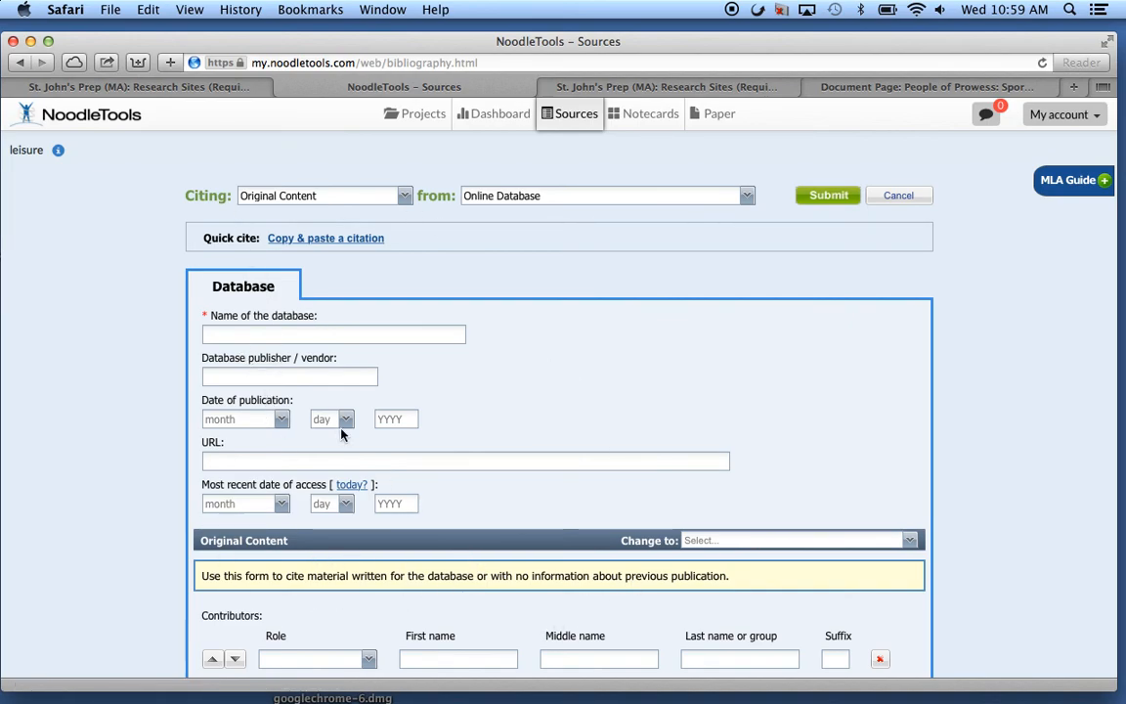
{"action": "left_click", "coordinate": [354, 243]}
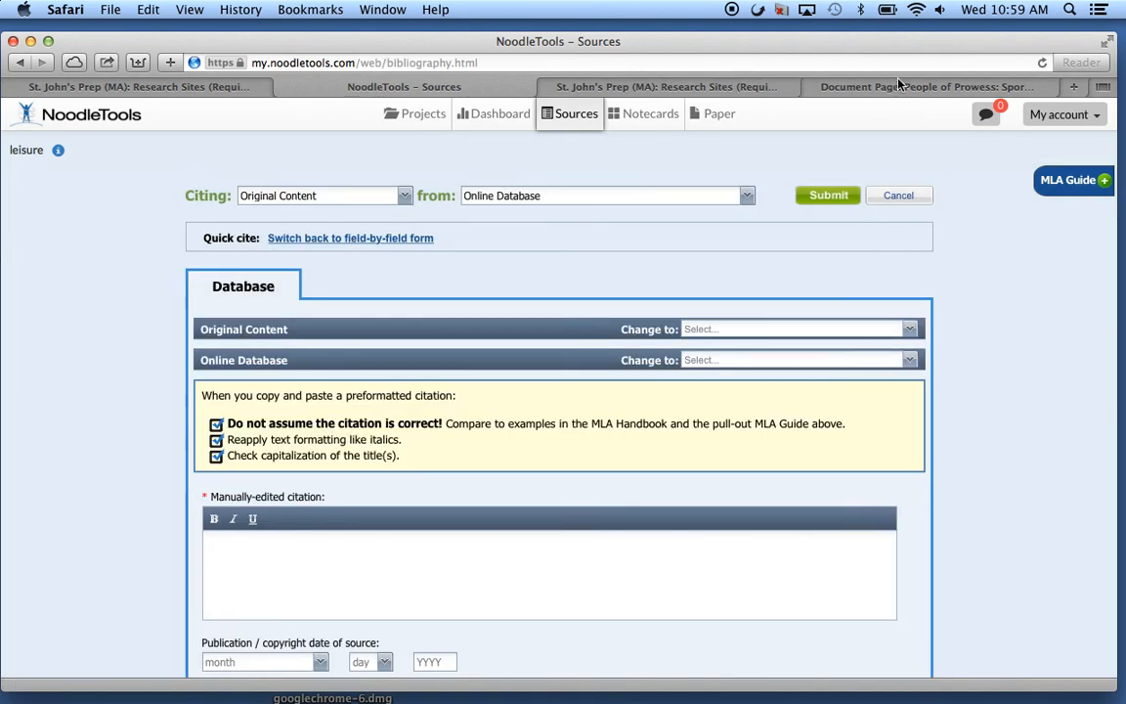
Step: Copy the MLA citation of the "People of Prowess" book review from its open eLibrary document page
{"action": "left_click", "coordinate": [928, 87]}
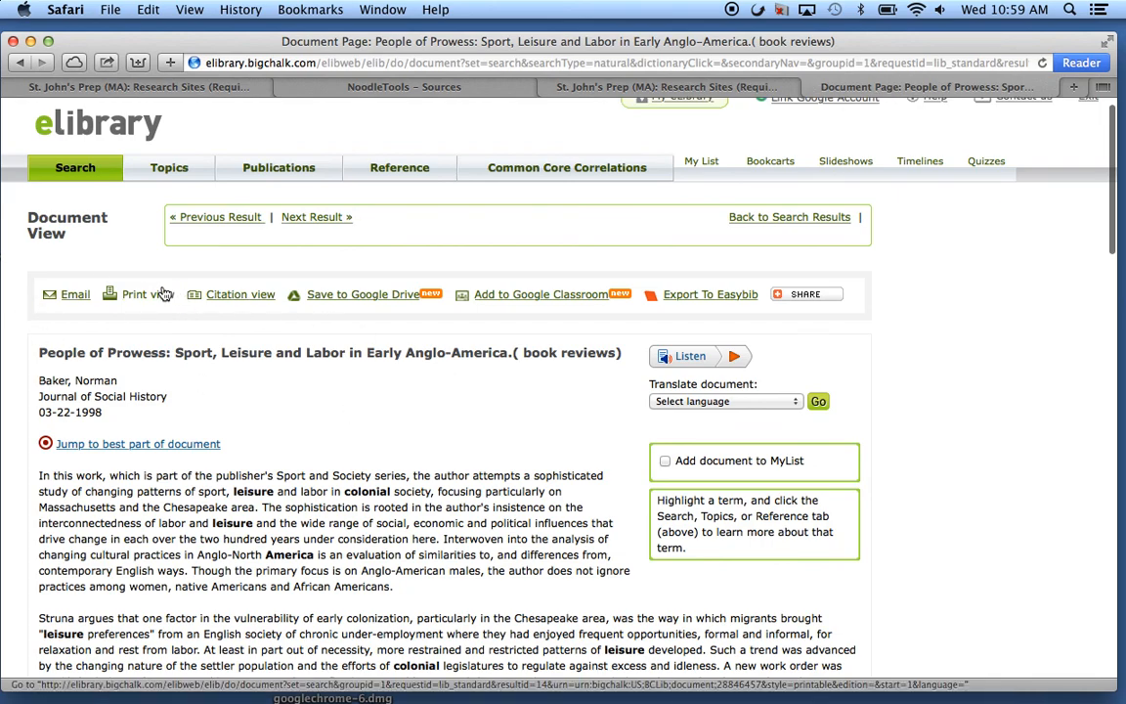
{"action": "left_click", "coordinate": [244, 298]}
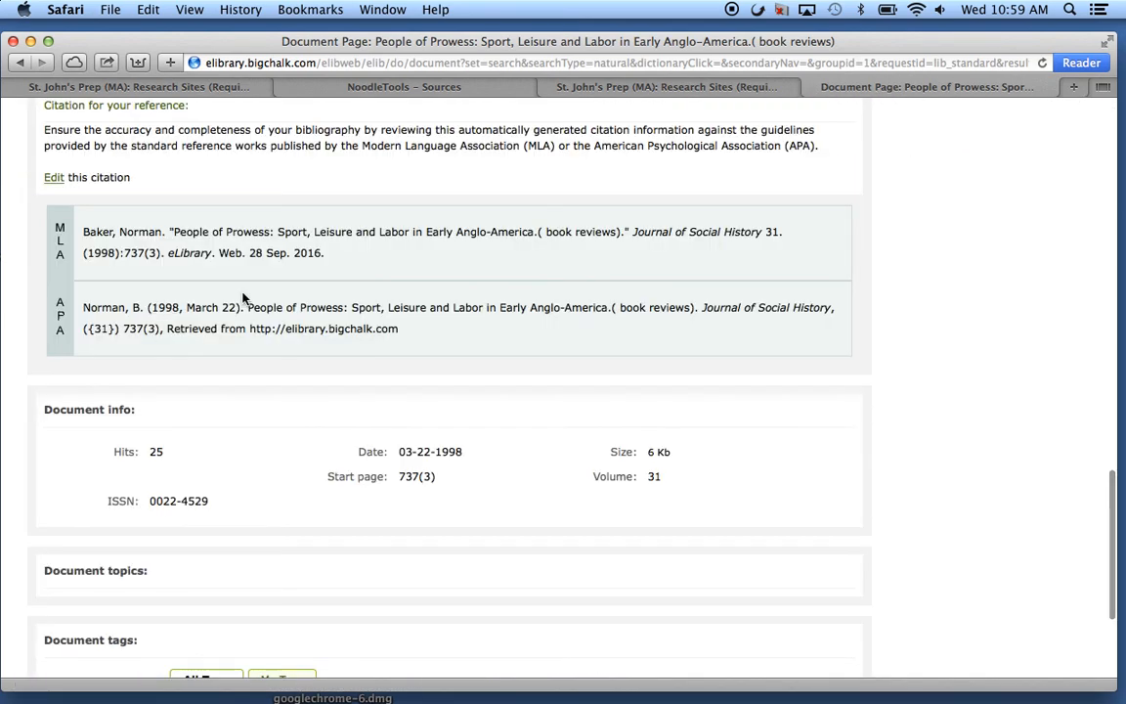
{"action": "left_click_drag", "start_coordinate": [85, 230], "coordinate": [283, 265]}
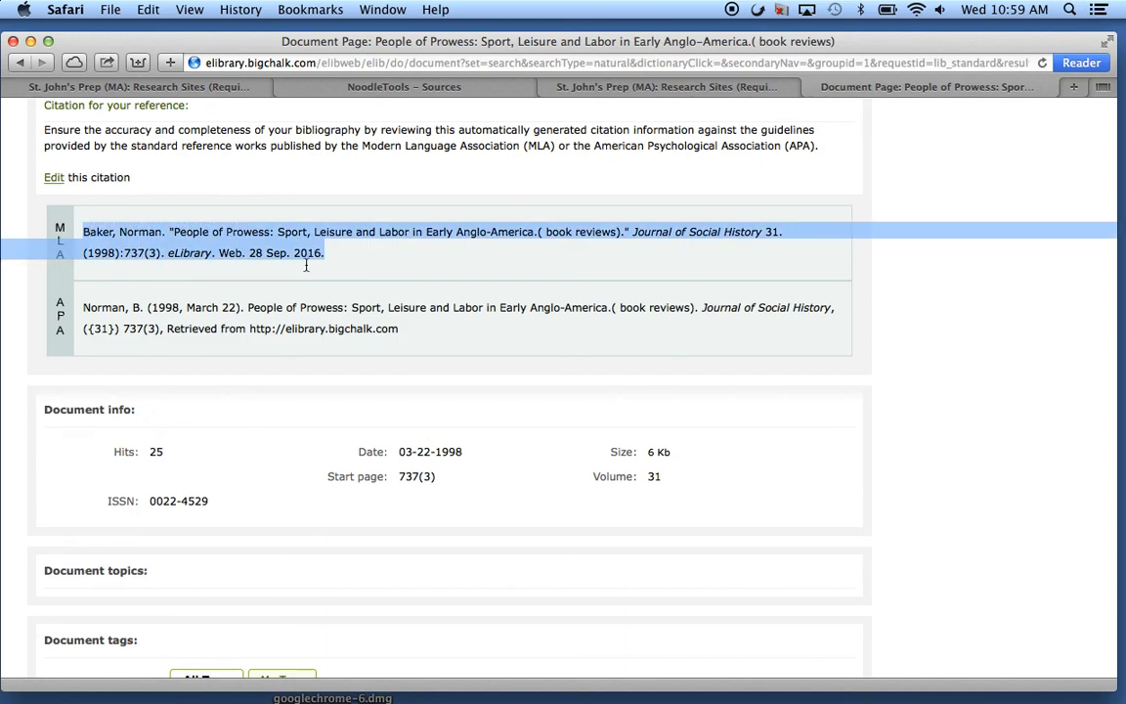
{"action": "key", "text": "super+c"}
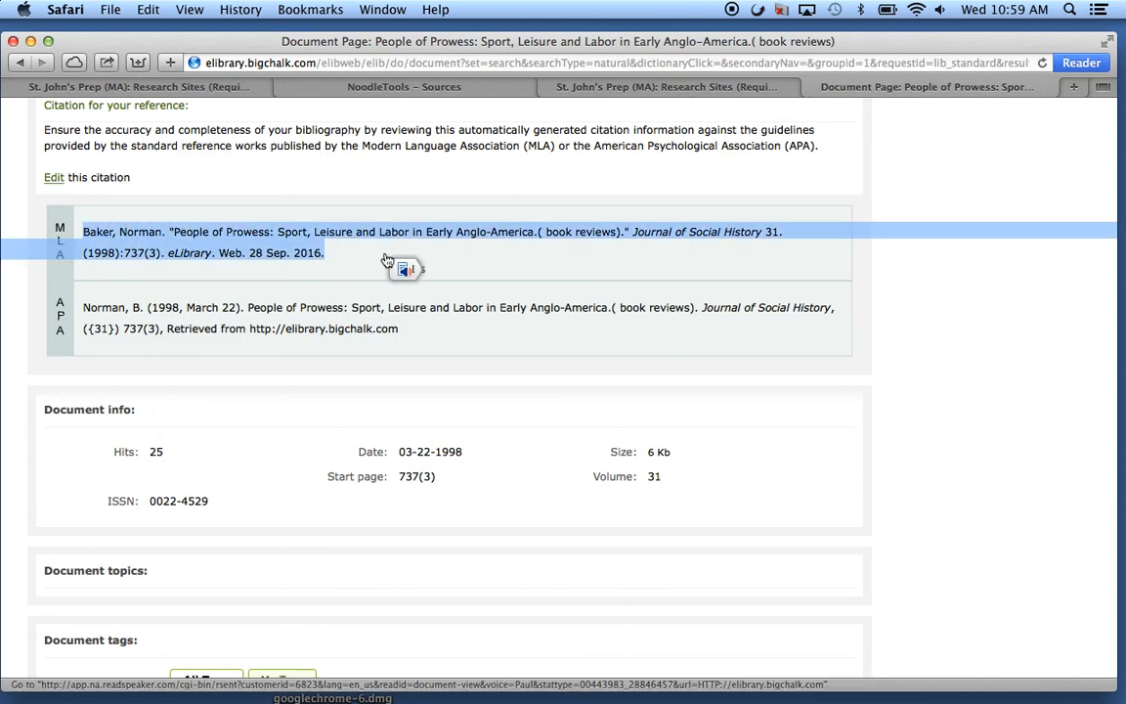
Step: Paste the copied citation into the NoodleTools manually-edited citation field and submit it without an annotation
{"action": "left_click", "coordinate": [418, 83]}
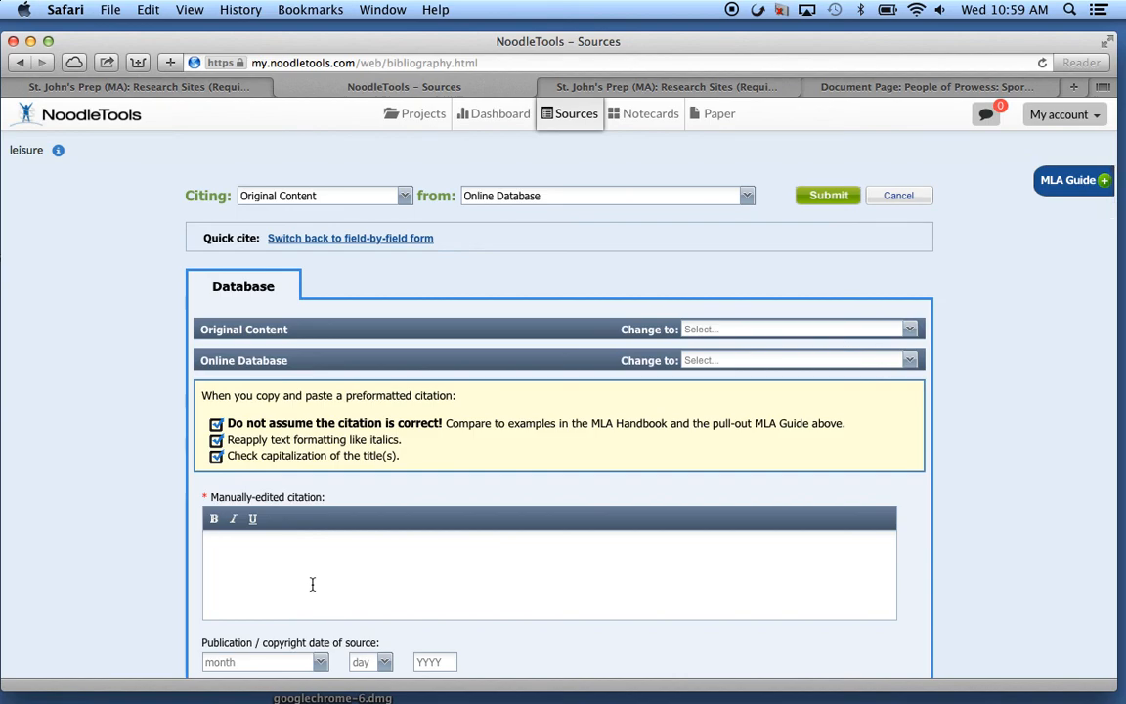
{"action": "key", "text": "super+v"}
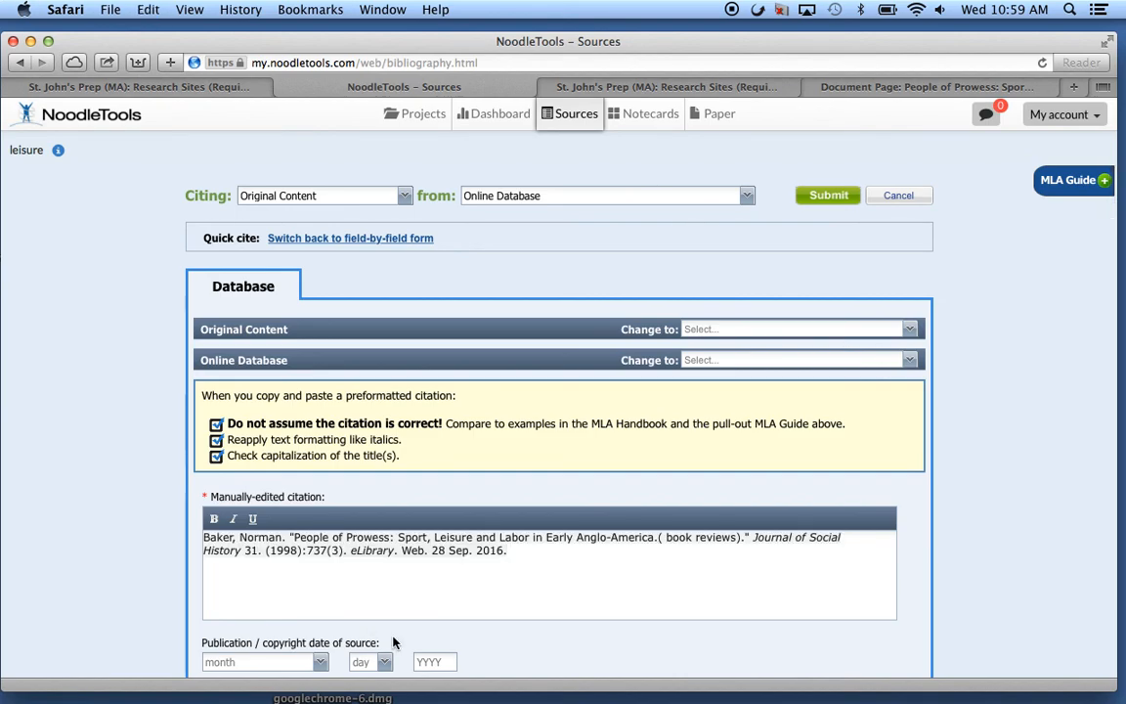
{"action": "scroll", "coordinate": [393, 642], "scroll_direction": "down", "scroll_amount": 5}
{"action": "scroll", "coordinate": [393, 642], "scroll_direction": "down", "scroll_amount": 2}
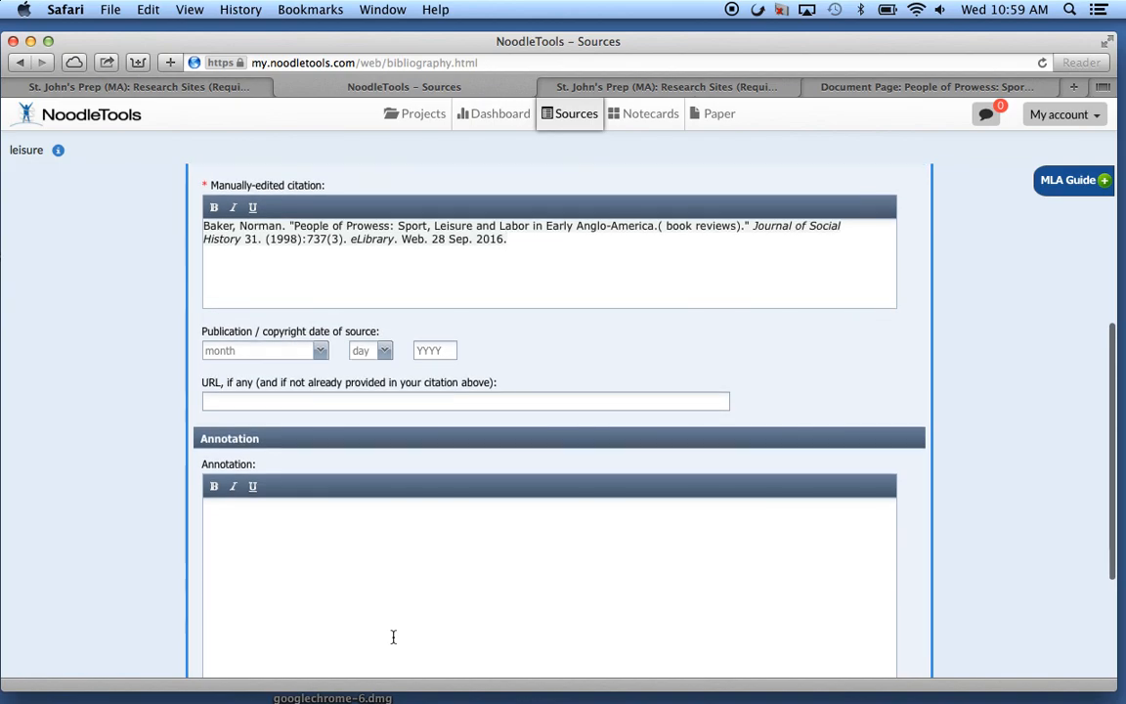
{"action": "left_click", "coordinate": [298, 563]}
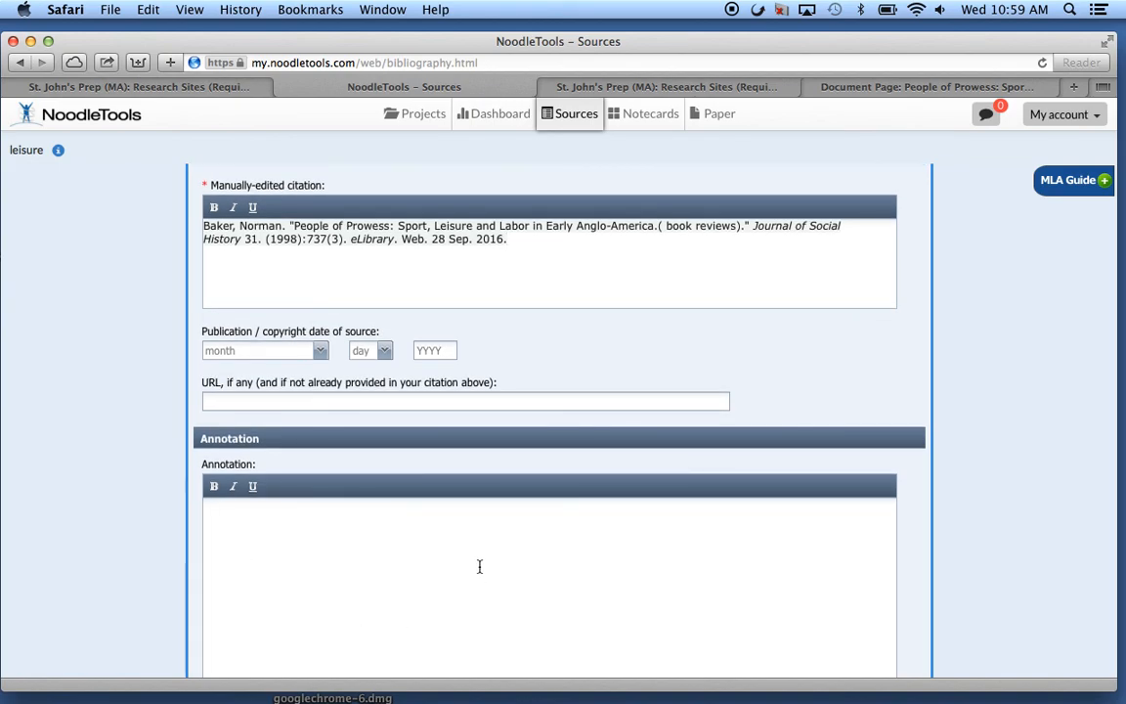
{"action": "scroll", "coordinate": [493, 565], "scroll_direction": "down", "scroll_amount": 5}
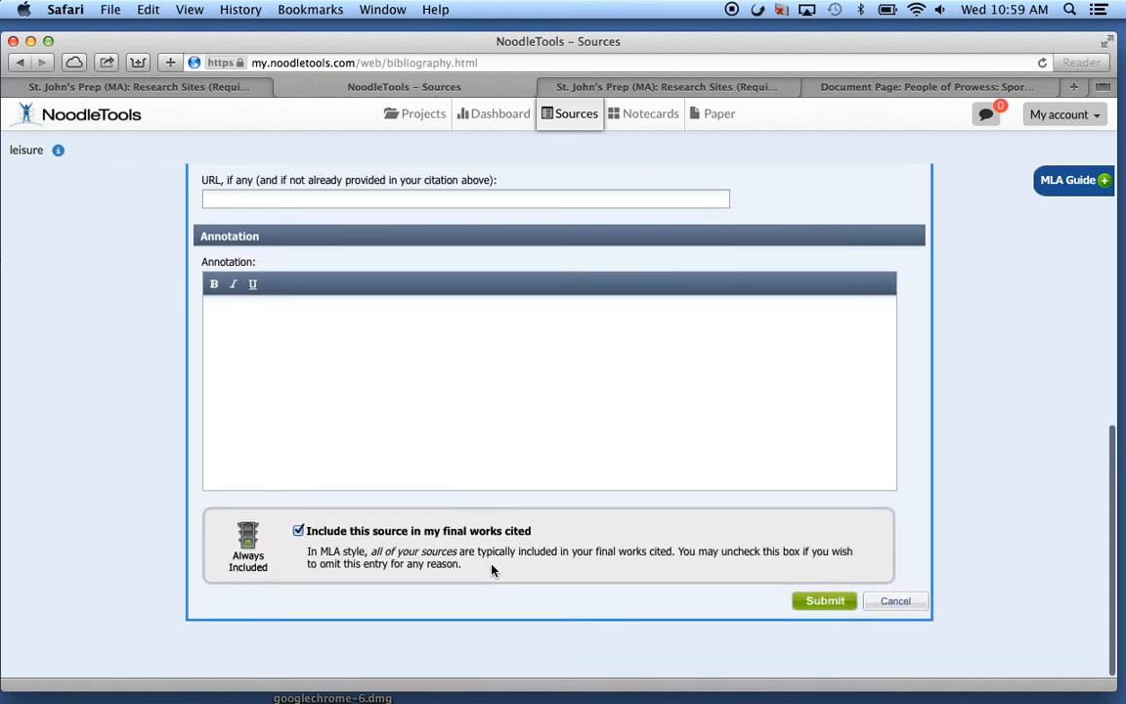
{"action": "scroll", "coordinate": [492, 570], "scroll_direction": "up", "scroll_amount": 1}
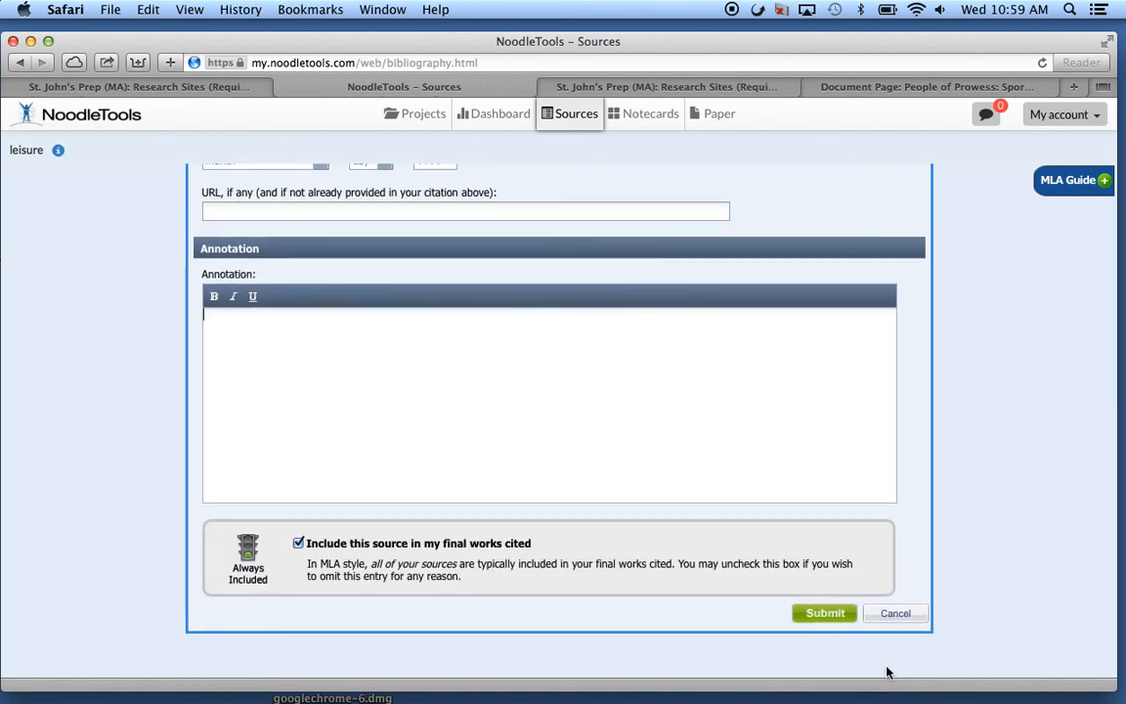
{"action": "left_click", "coordinate": [817, 617]}
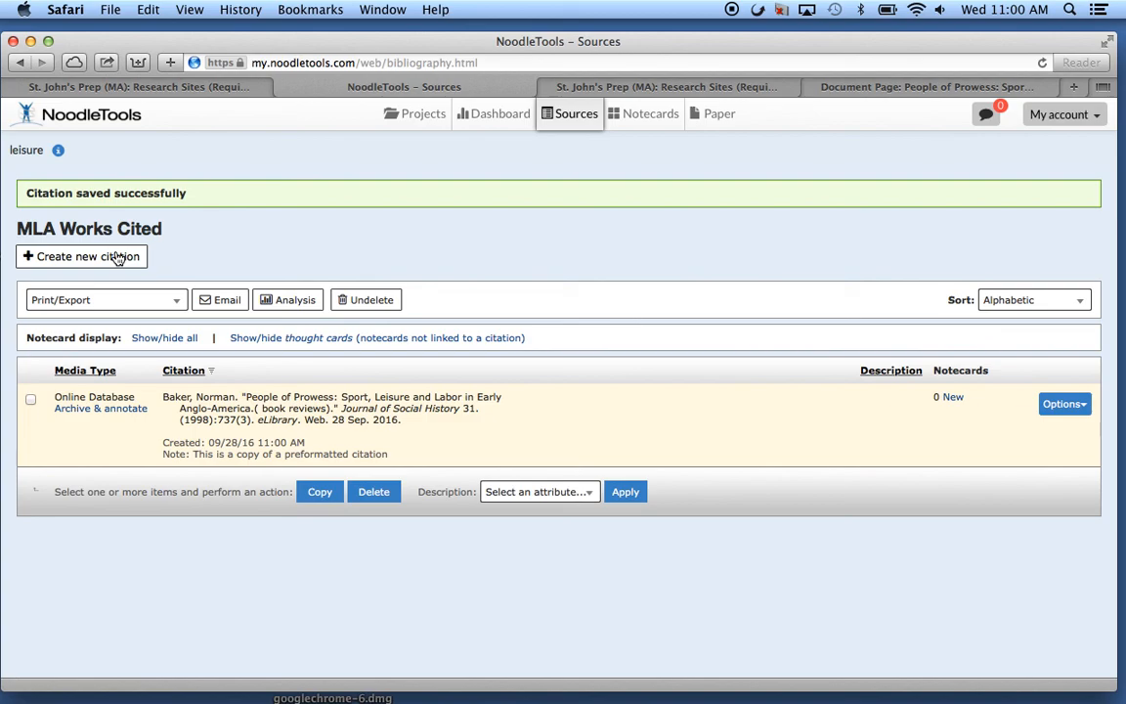
Step: Create a new notecard titled "Background" and link it to the "People of Prowess" source
{"action": "left_click", "coordinate": [646, 115]}
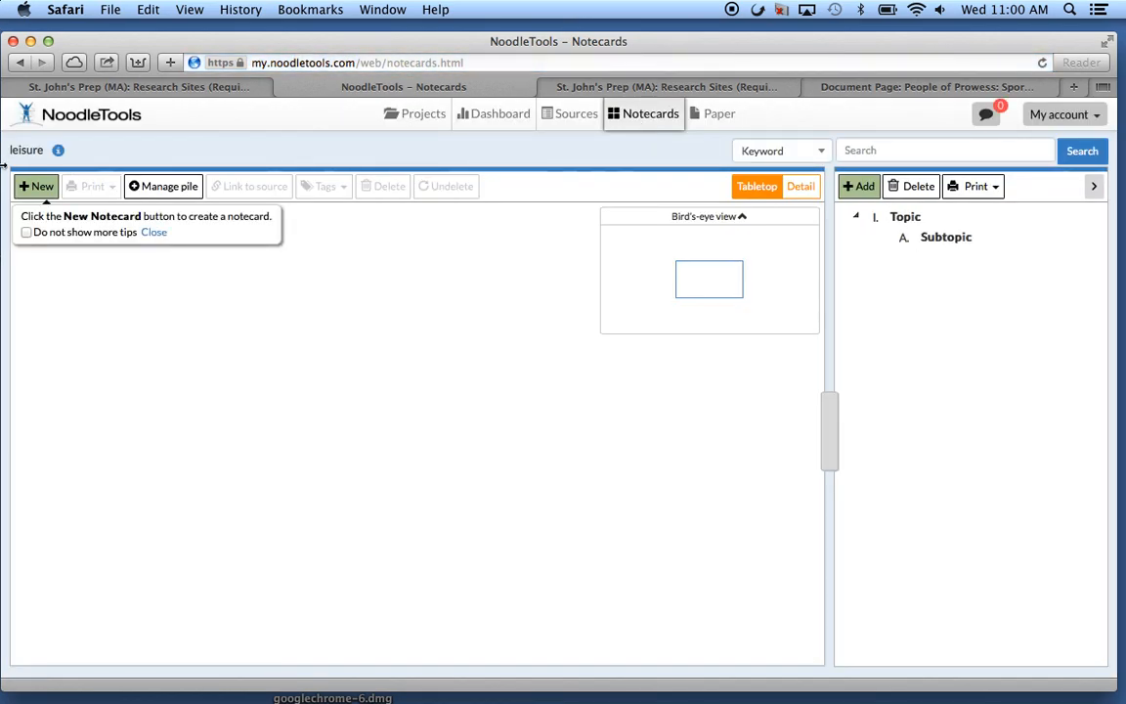
{"action": "left_click", "coordinate": [30, 190]}
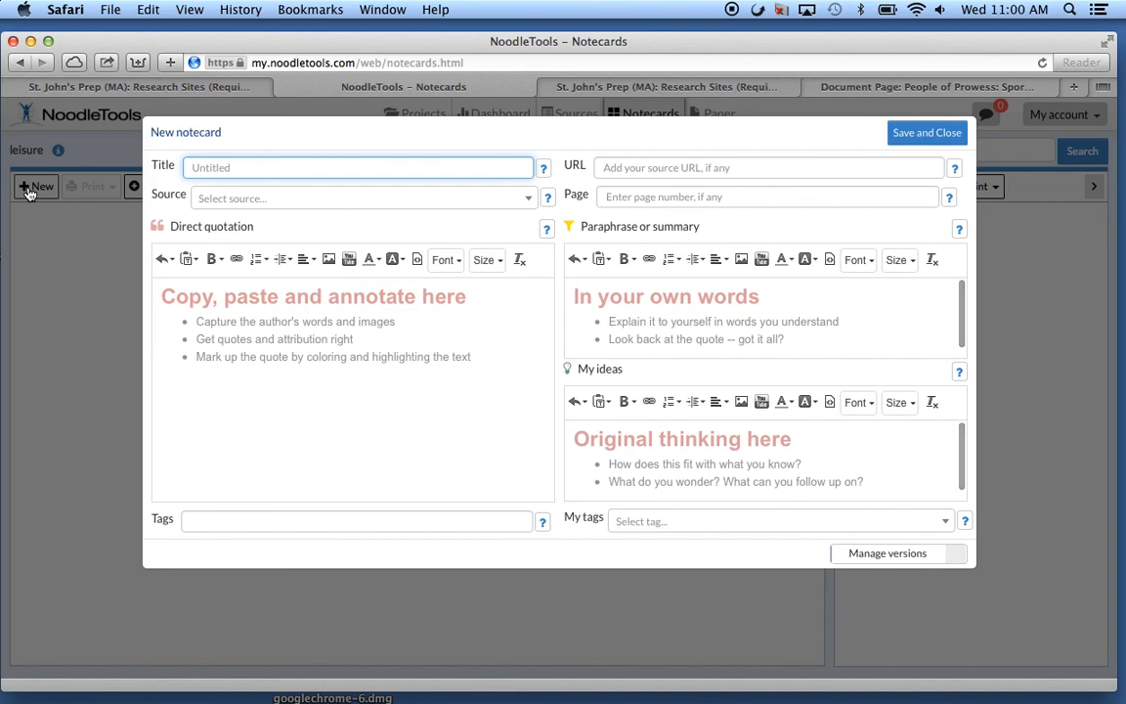
{"action": "type", "text": "Background"}
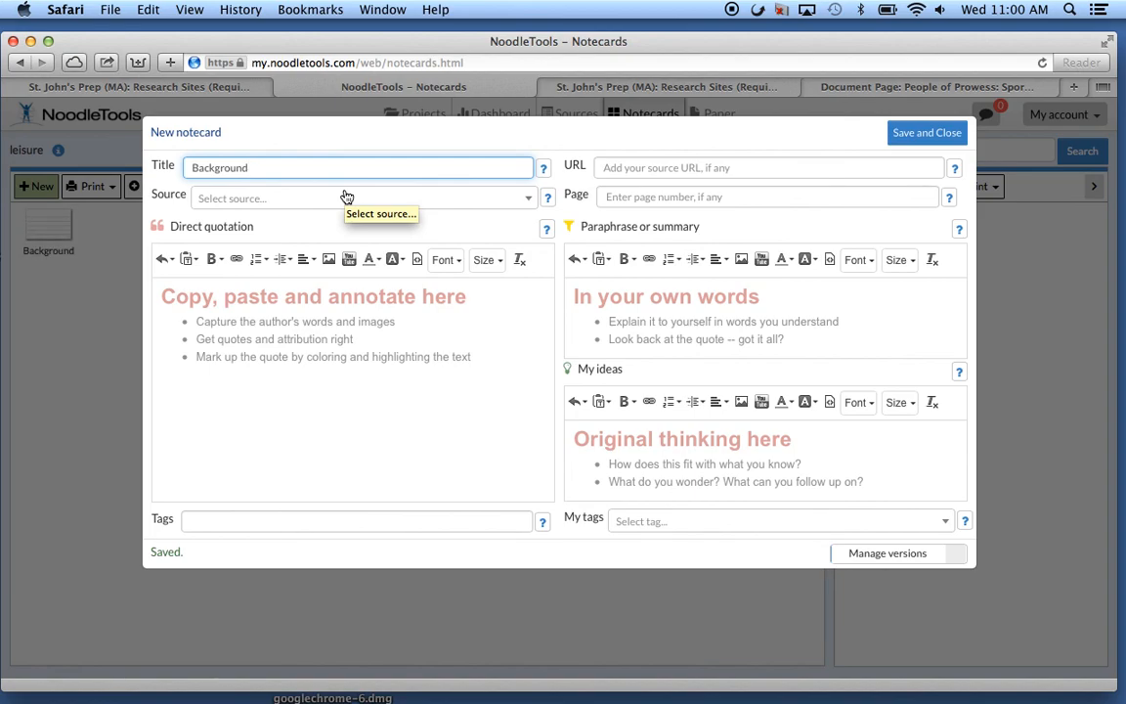
{"action": "left_click", "coordinate": [534, 201]}
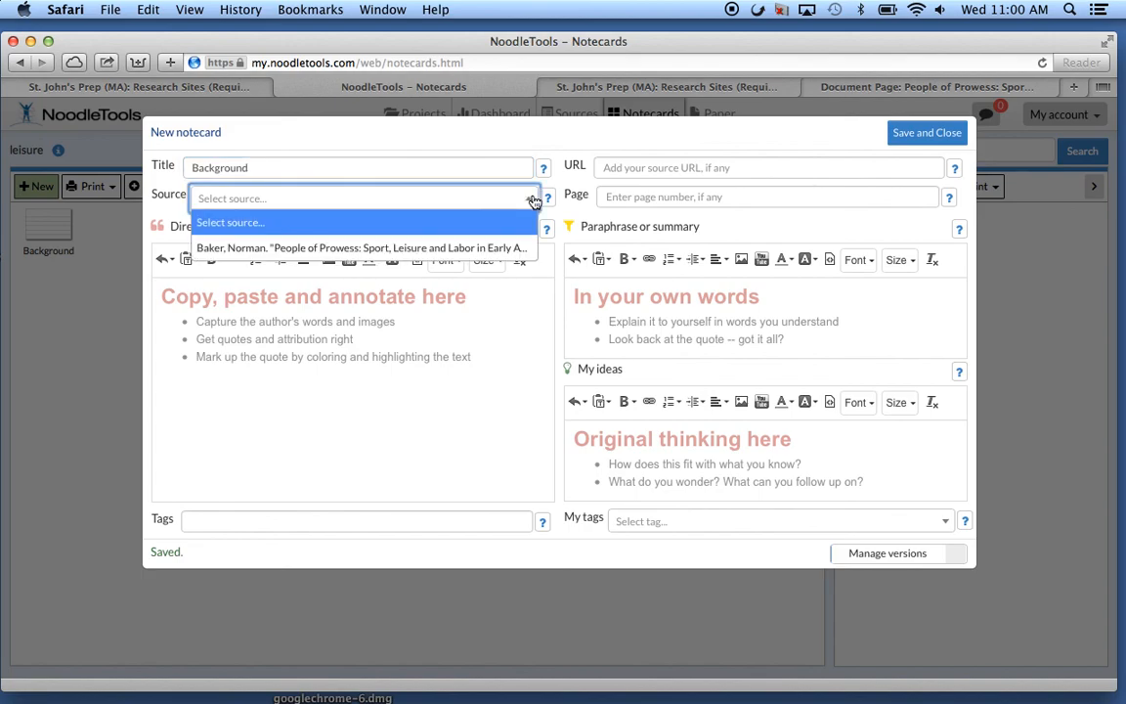
{"action": "left_click", "coordinate": [467, 243]}
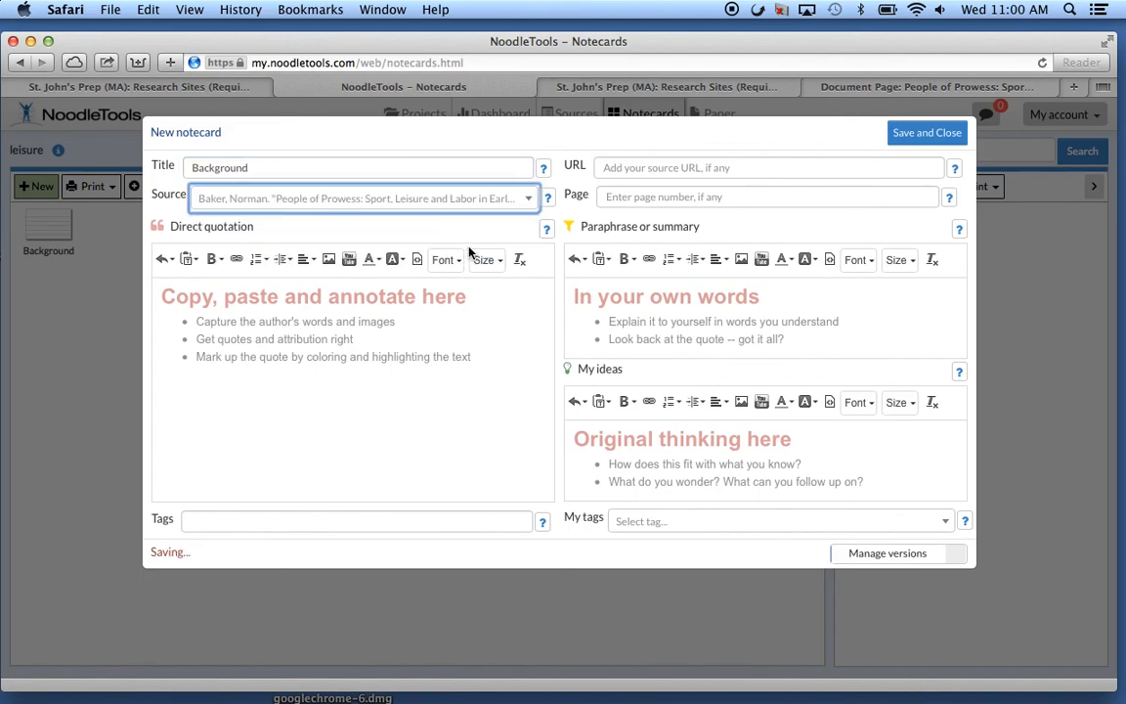
Step: Fill in the notecard with "direct quote" as the quotation, "my own thoughts" as the paraphrase and "Church?" under My ideas
{"action": "left_click", "coordinate": [265, 375]}
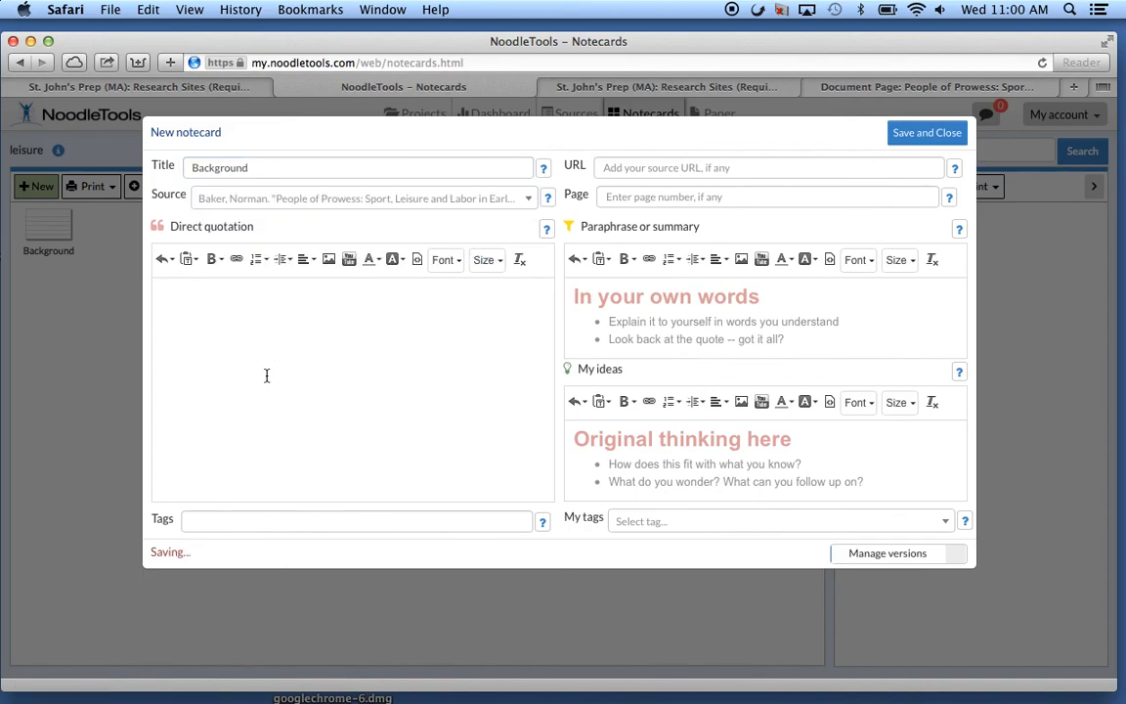
{"action": "type", "text": "direct quote"}
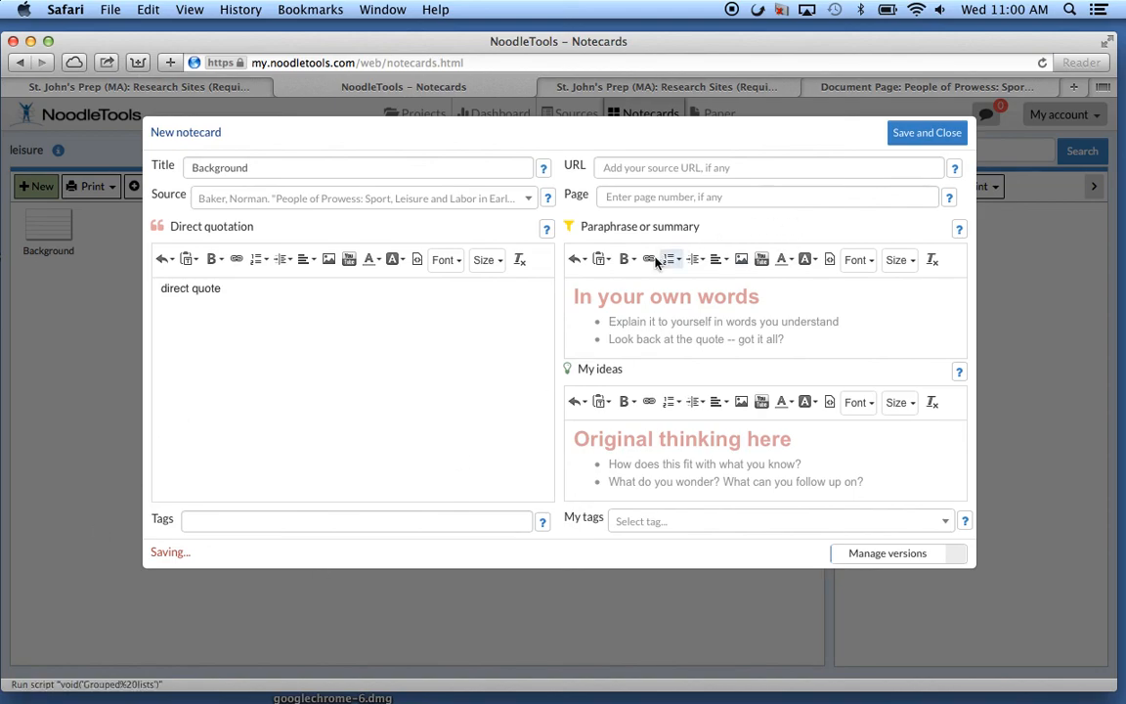
{"action": "left_click", "coordinate": [644, 302]}
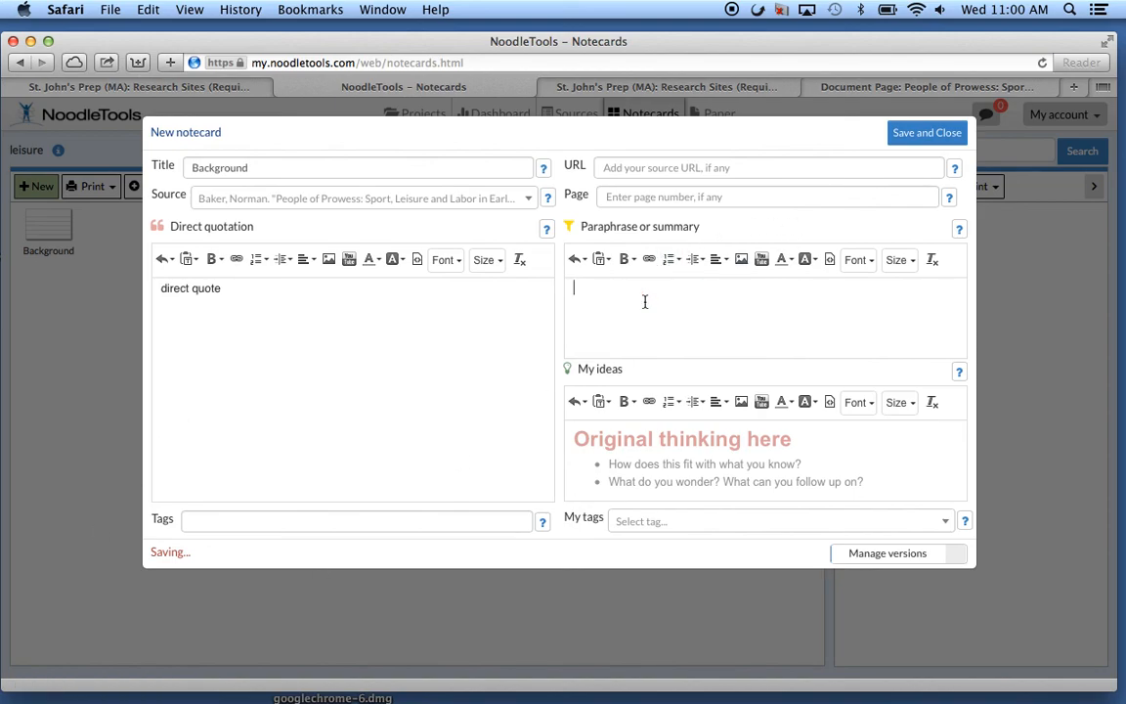
{"action": "type", "text": "my own thoughts"}
{"action": "left_click", "coordinate": [662, 462]}
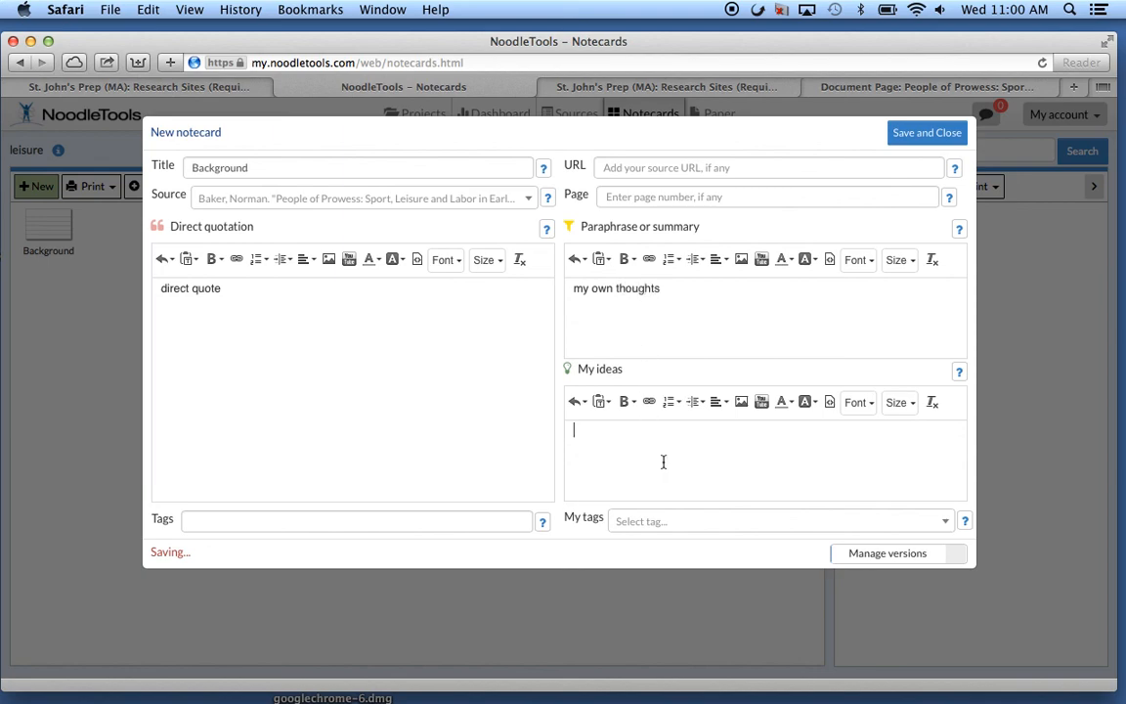
{"action": "type", "text": "Church?"}
Step: Add "read Bible at night for fun" below the existing direct quotation, leave the page number empty, and save and close the notecard
{"action": "left_click", "coordinate": [203, 328]}
{"action": "type", "text": "read Bi"}
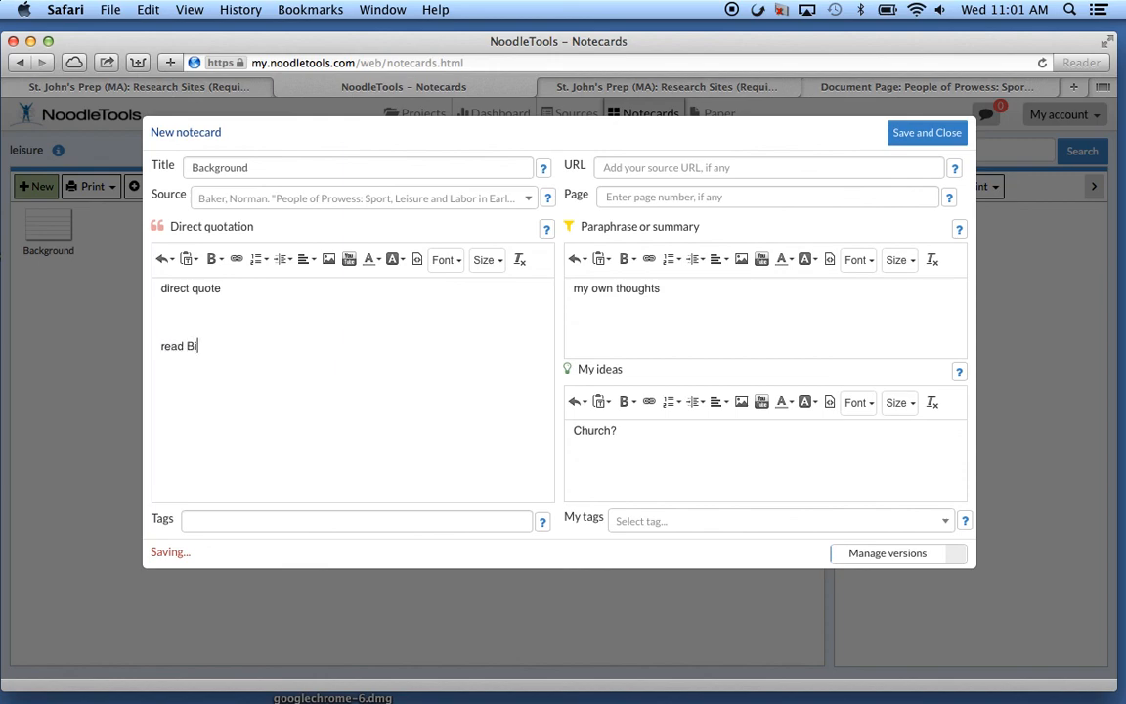
{"action": "type", "text": "ble at night for fun"}
{"action": "left_click", "coordinate": [699, 198]}
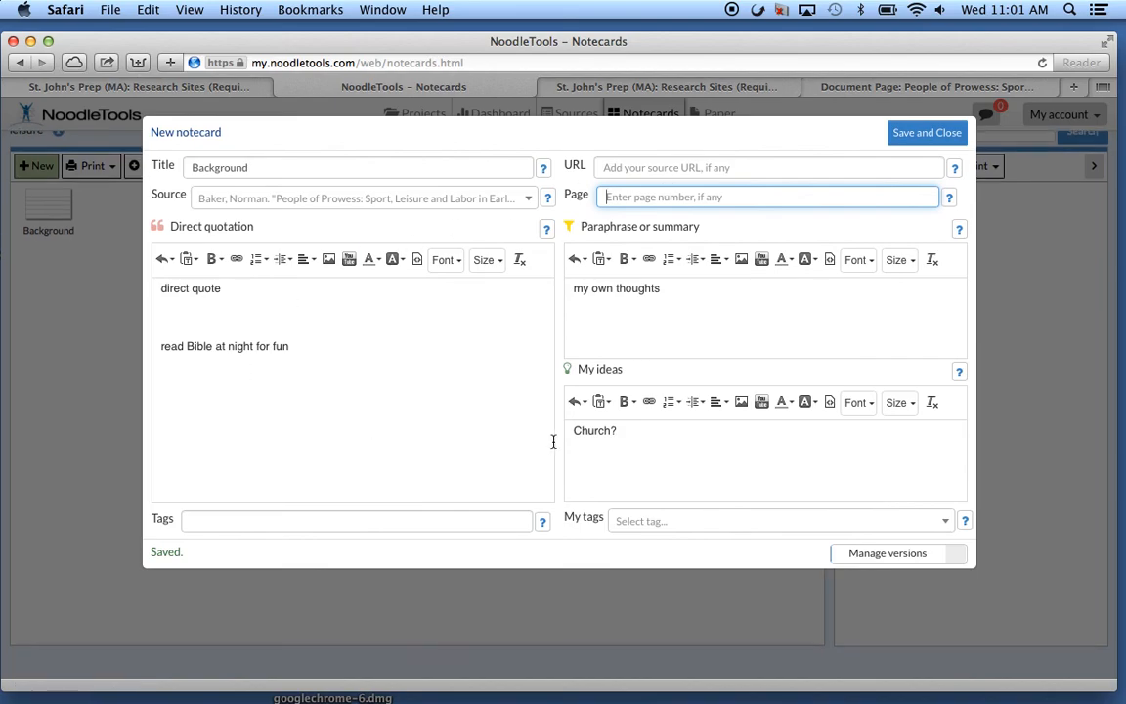
{"action": "left_click", "coordinate": [934, 134]}
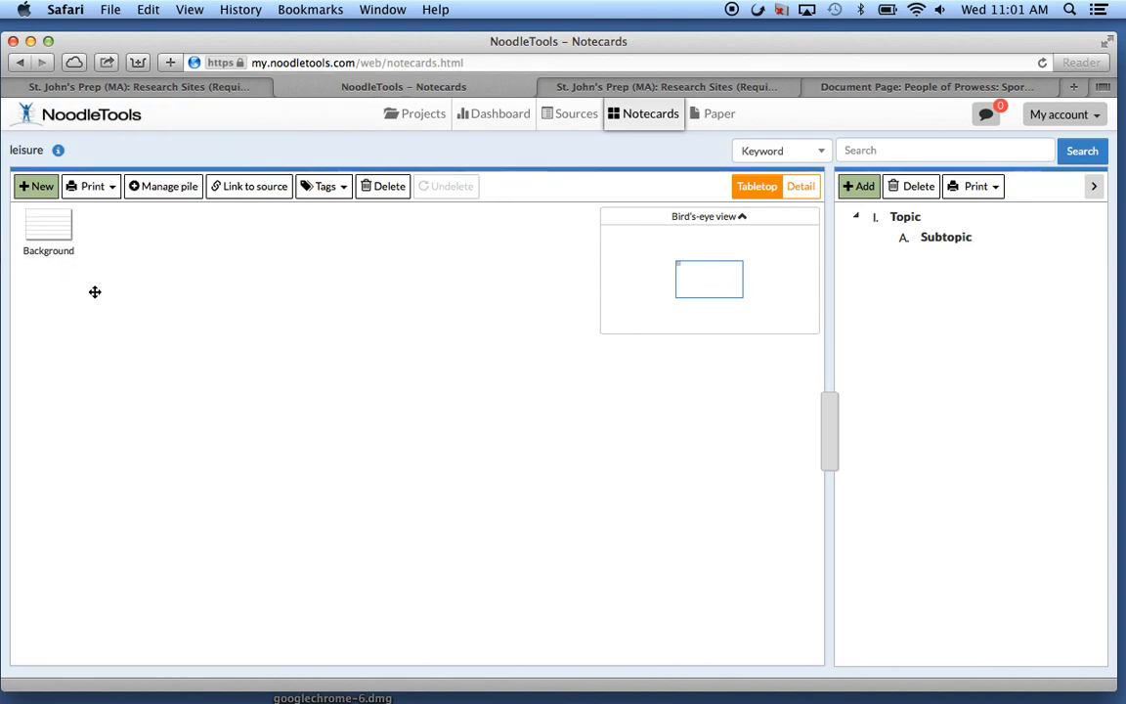
Step: Try to open the tag options for notecards, and show the notecards in Detail view instead of Tabletop
{"action": "left_click", "coordinate": [323, 189]}
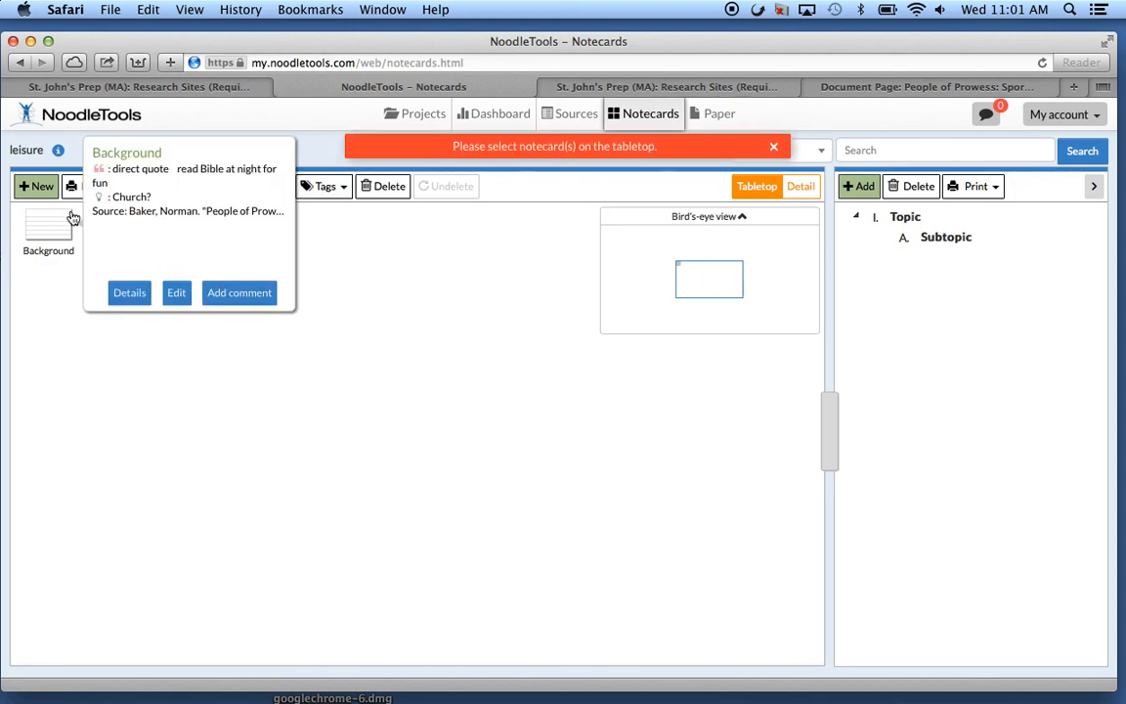
{"action": "left_click", "coordinate": [804, 188]}
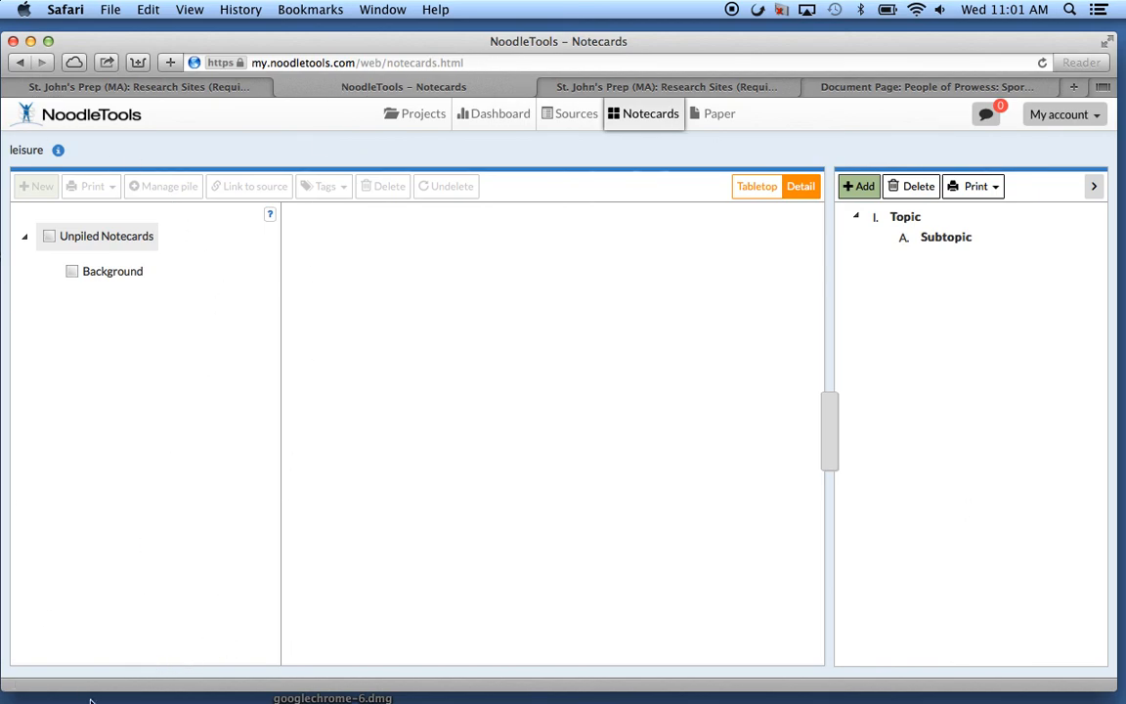
{"action": "left_click", "coordinate": [63, 10]}
{"action": "left_click", "coordinate": [27, 10]}
{"action": "mouse_move", "coordinate": [88, 684]}
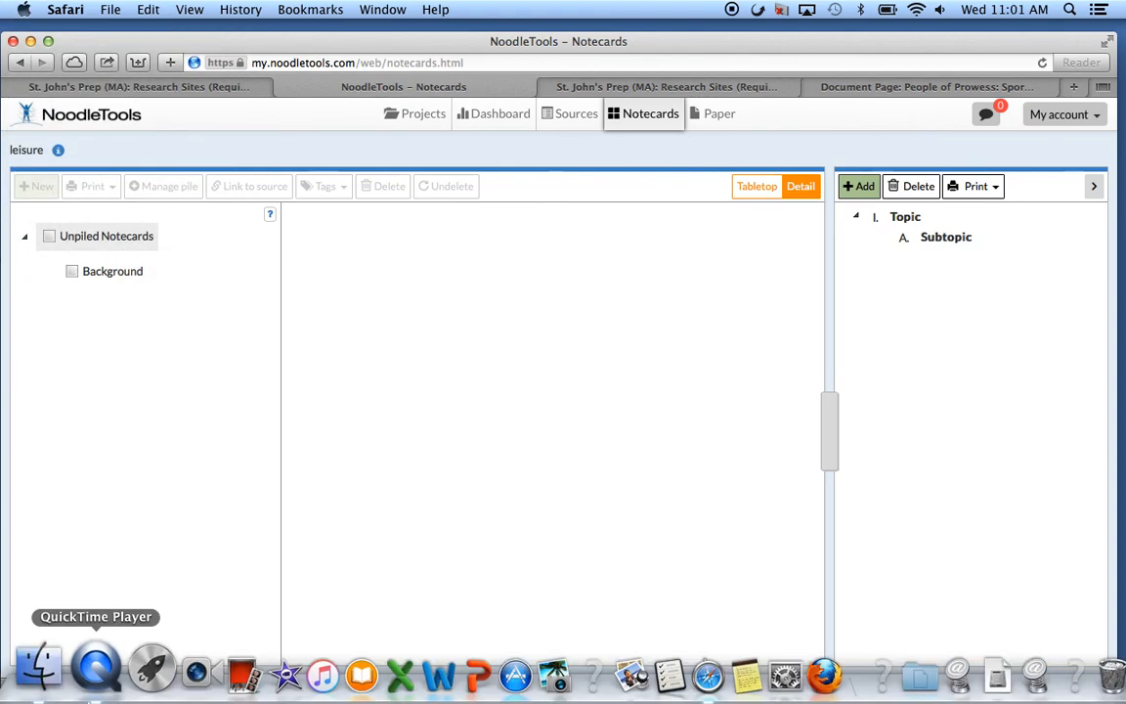
{"action": "left_click", "coordinate": [105, 671]}
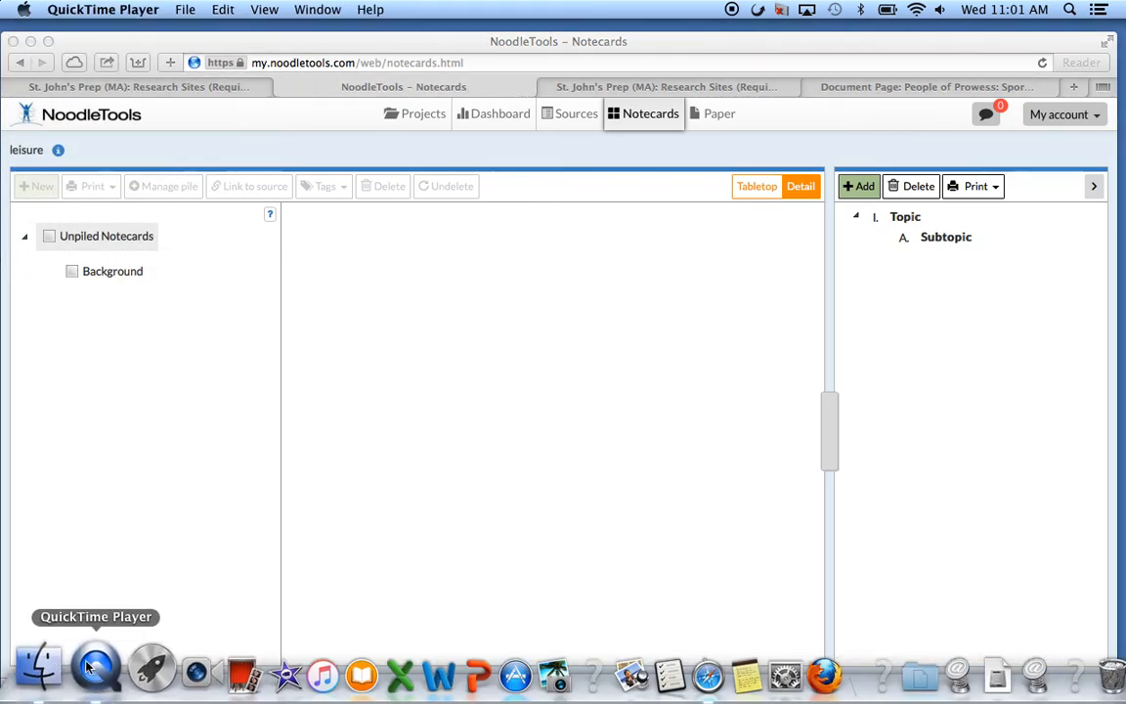